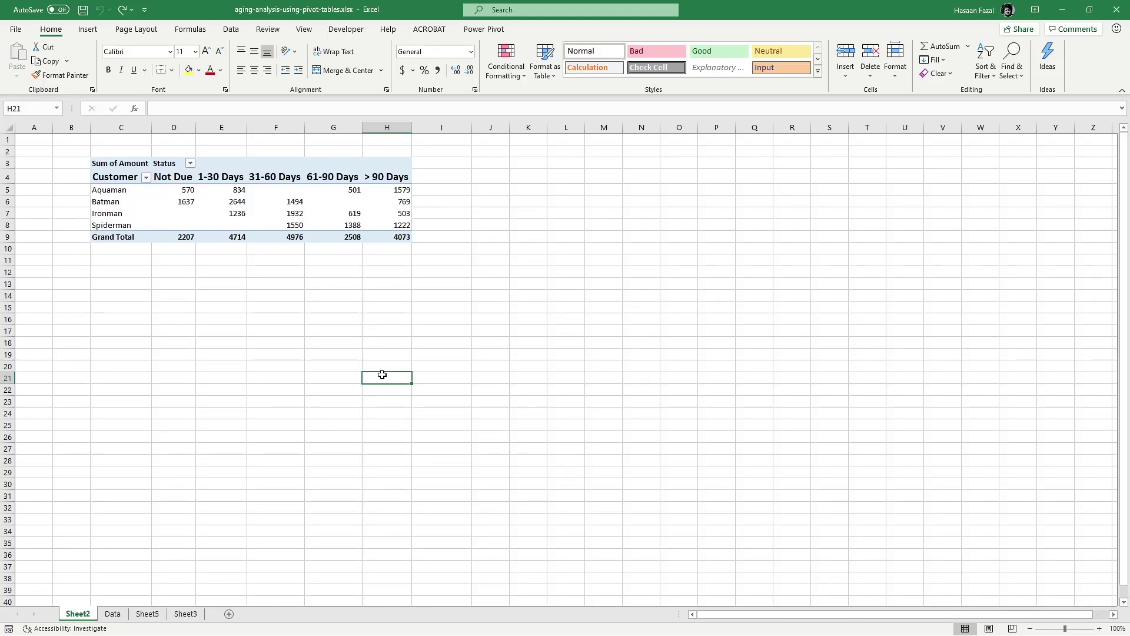
Step: Swap Customer for Order no. in the pivot table's Rows so it groups by order
click(266, 210)
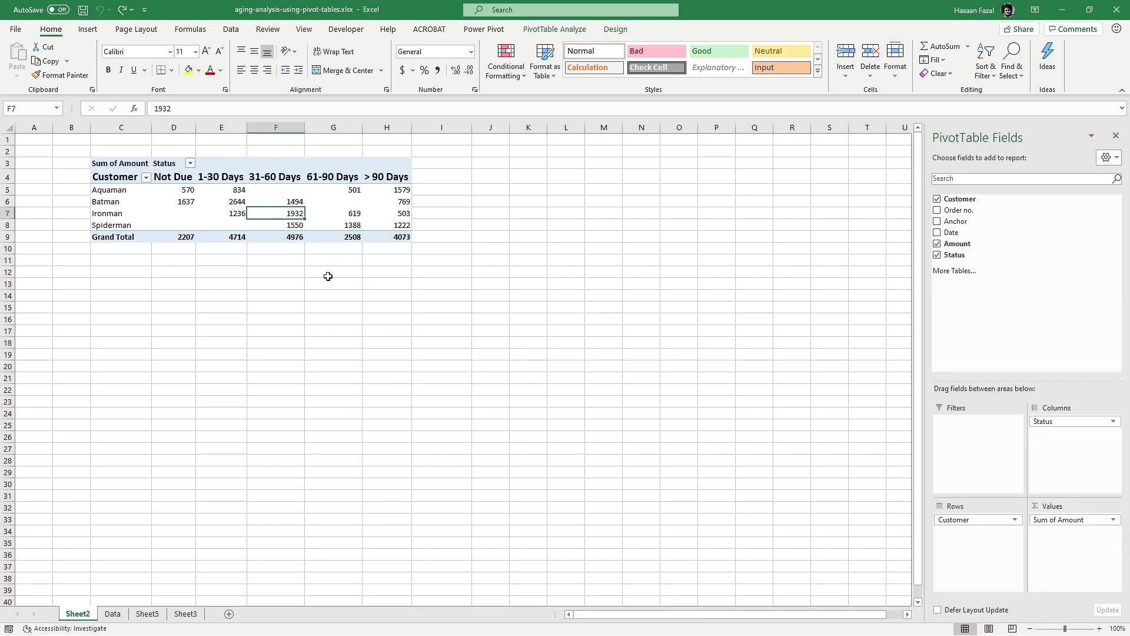
drag(977, 518, 860, 493)
drag(956, 210, 957, 540)
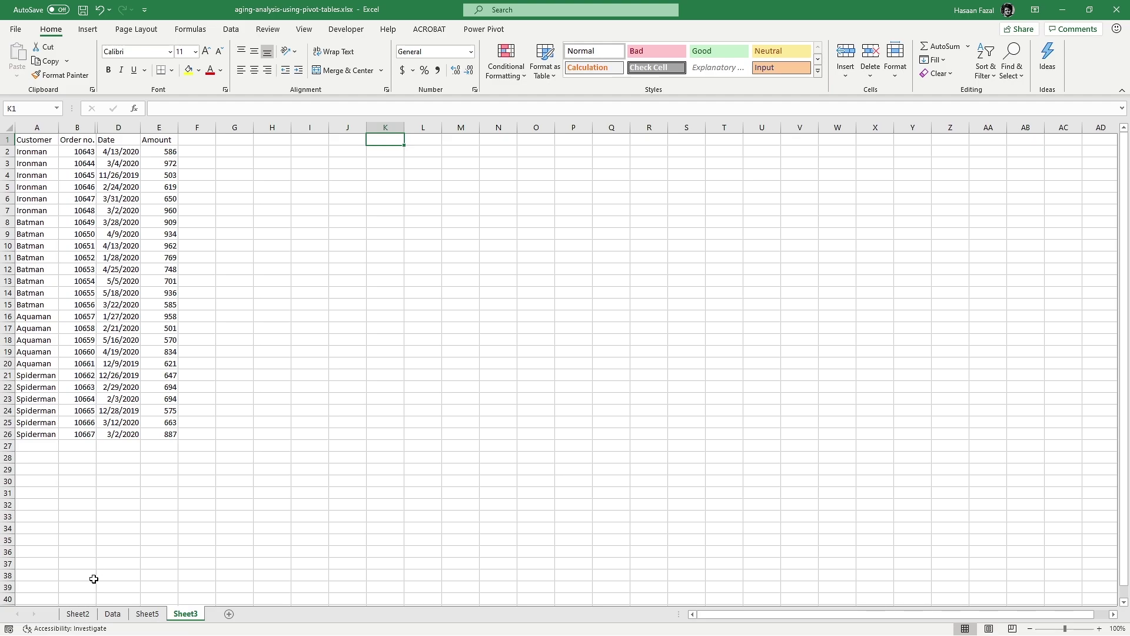
click(85, 614)
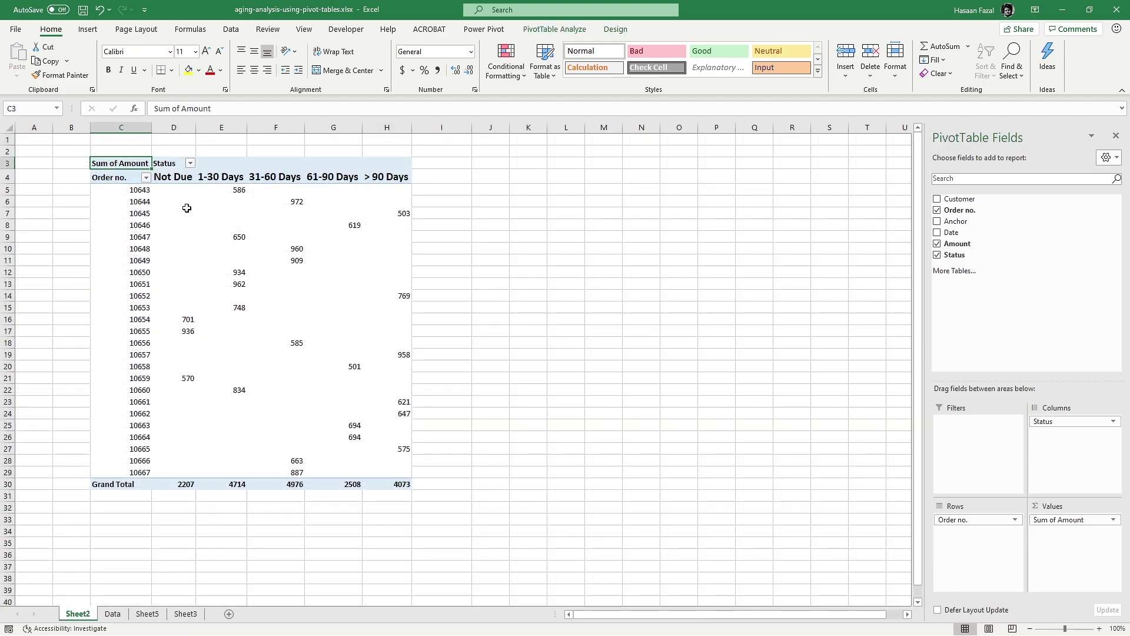
click(167, 178)
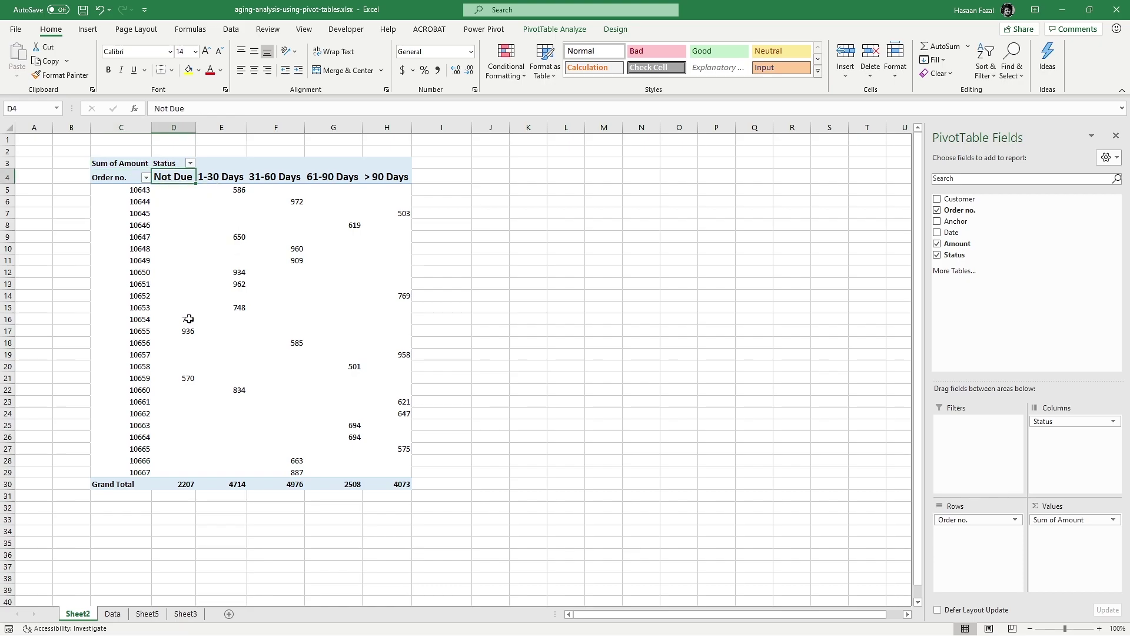
mouse_move(191, 357)
click(219, 176)
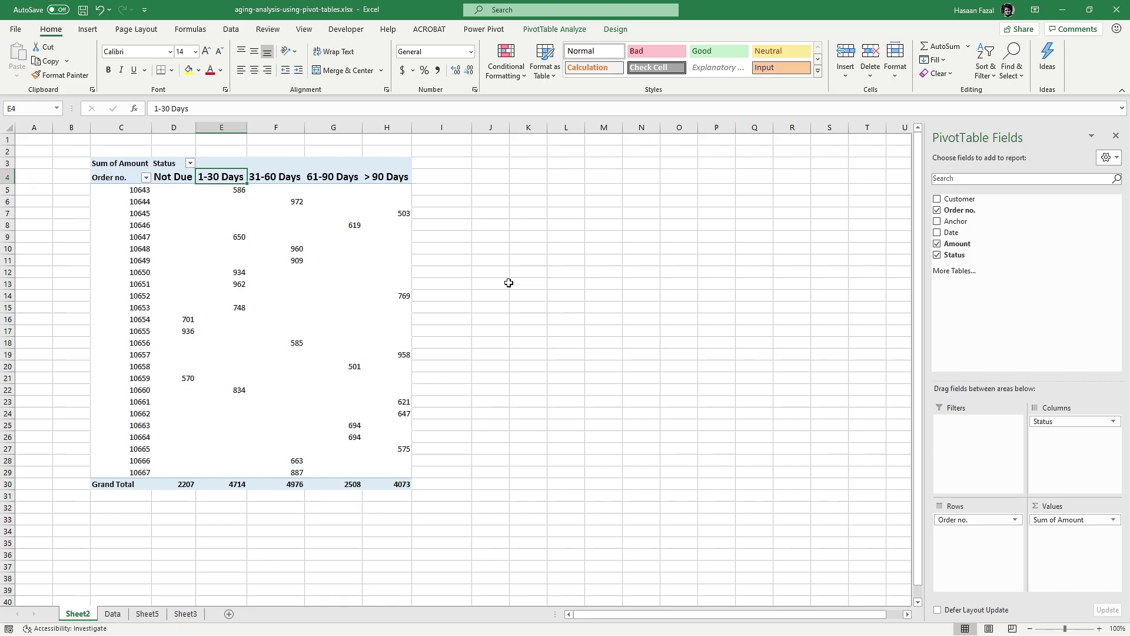
click(289, 181)
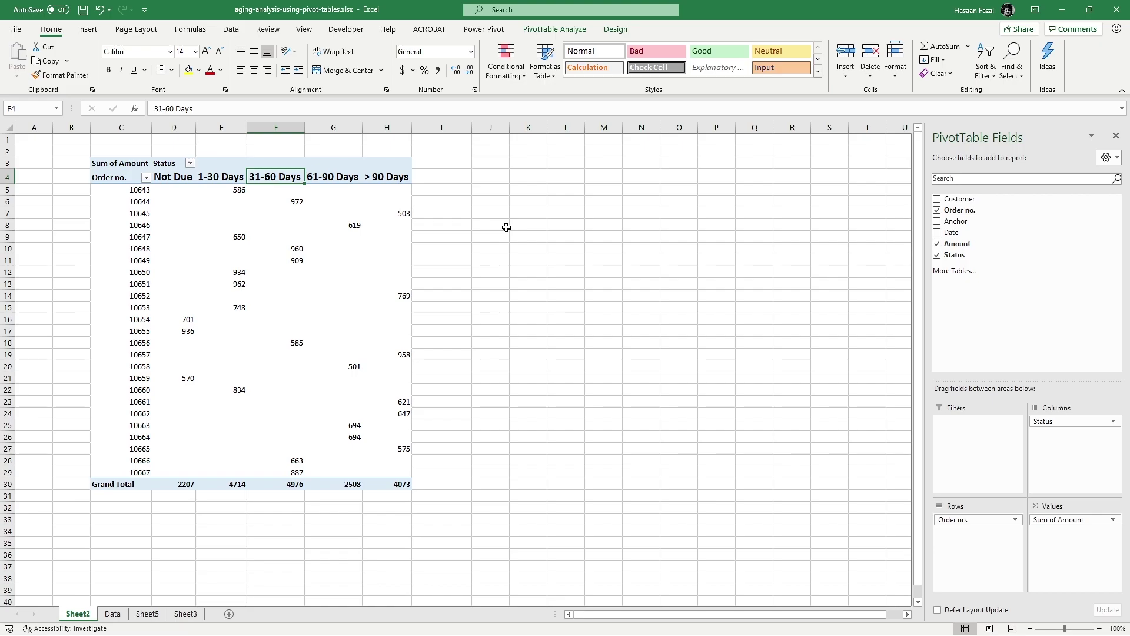
click(344, 185)
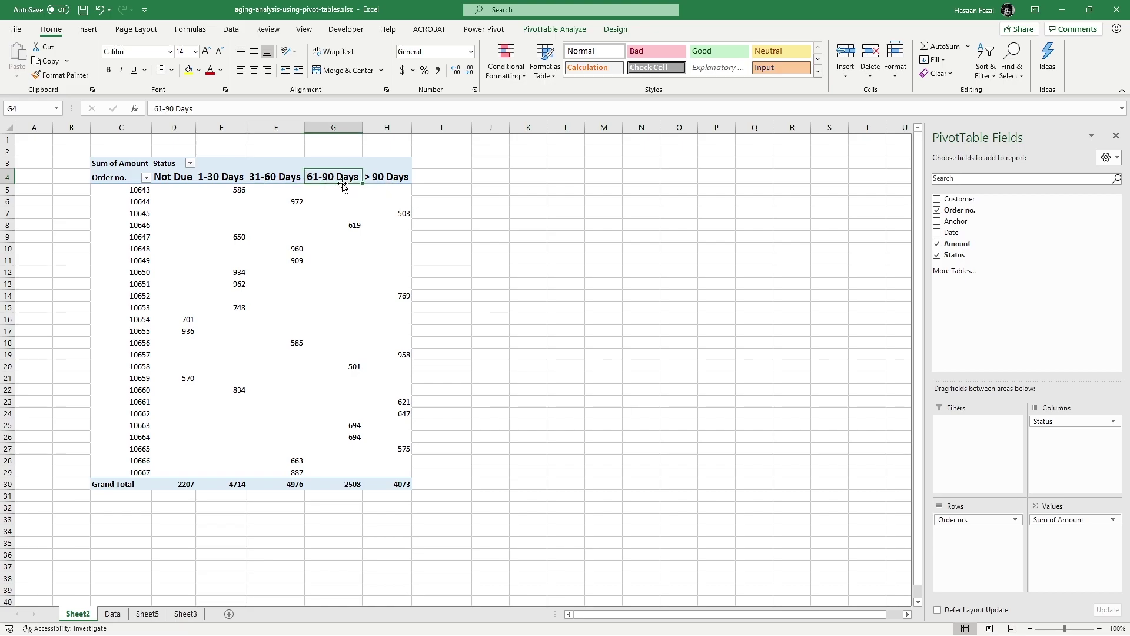
click(405, 183)
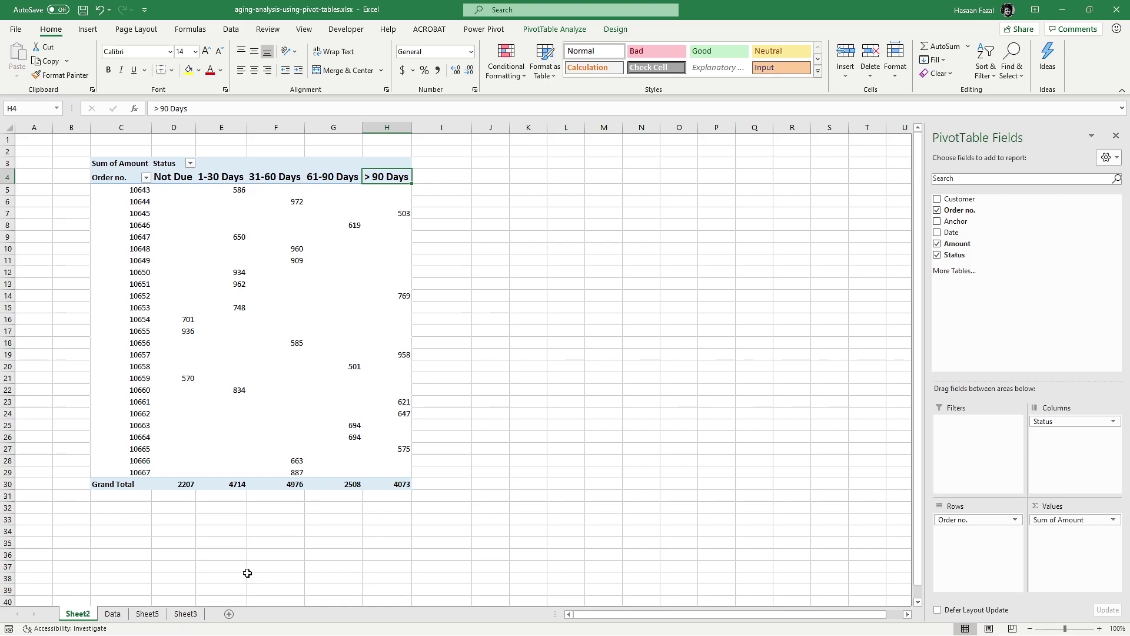
click(194, 615)
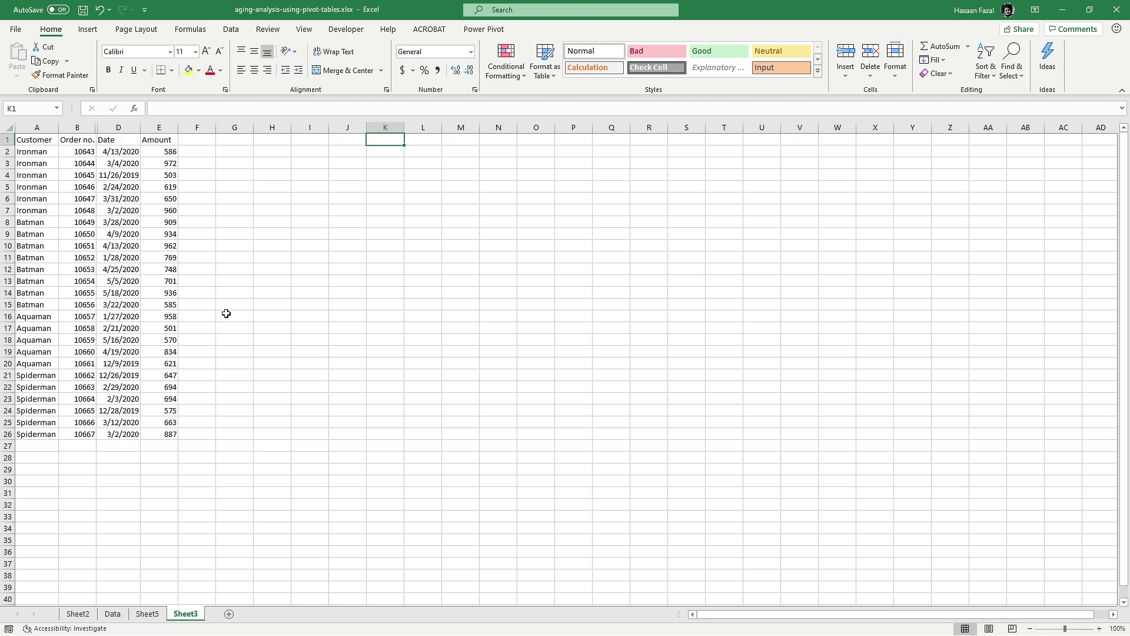
Step: Enter the headers Status in K1 and Status Message in L1
text(Status)
key(Tab)
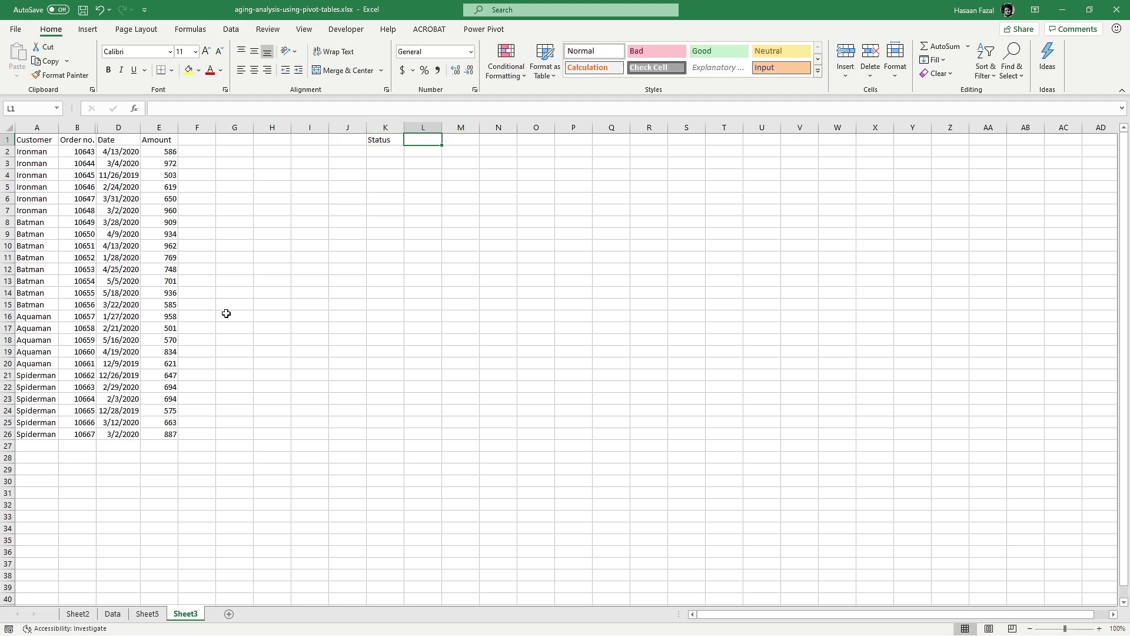
text(Status Messa)
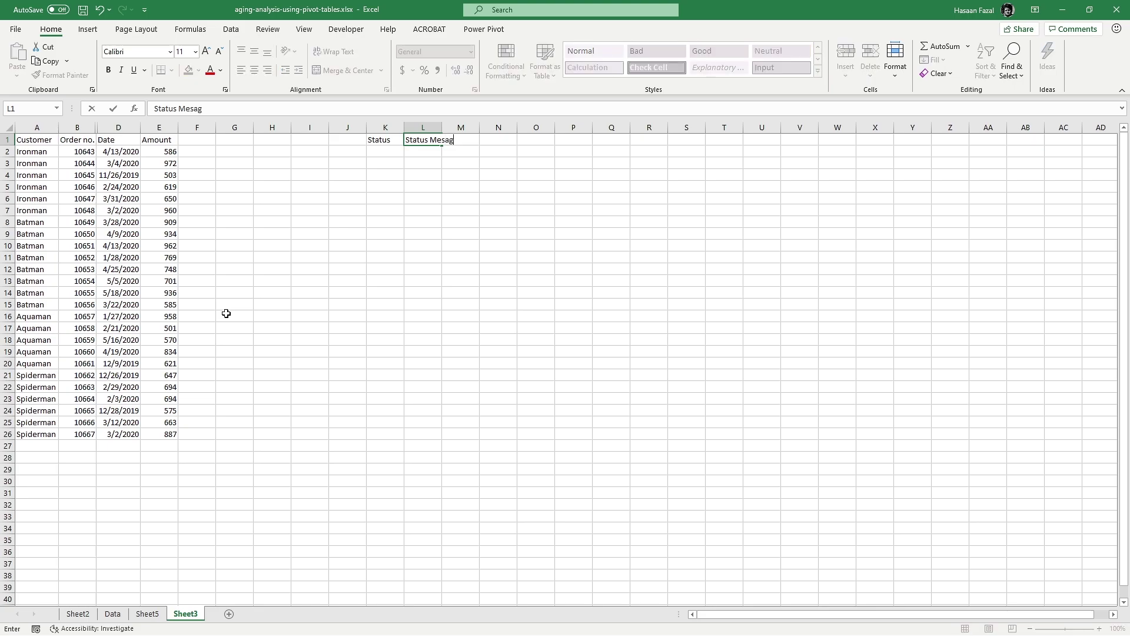
text(ge)
key(Return)
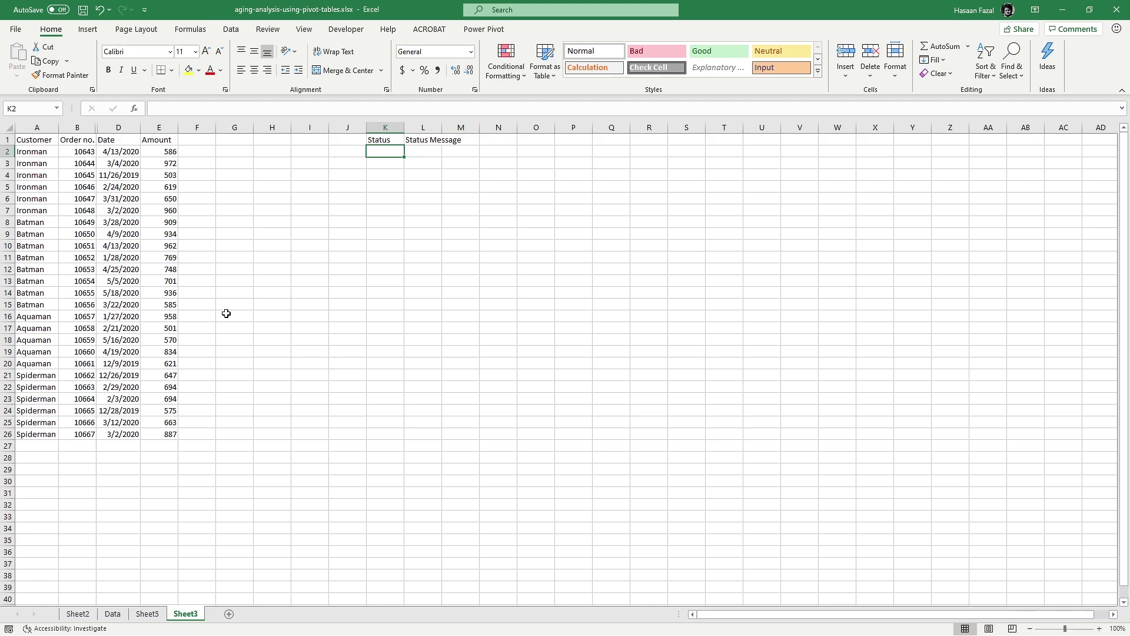
Step: Fill K2:K6 with the thresholds 0, 1, 31, 61 and 91
text(0)
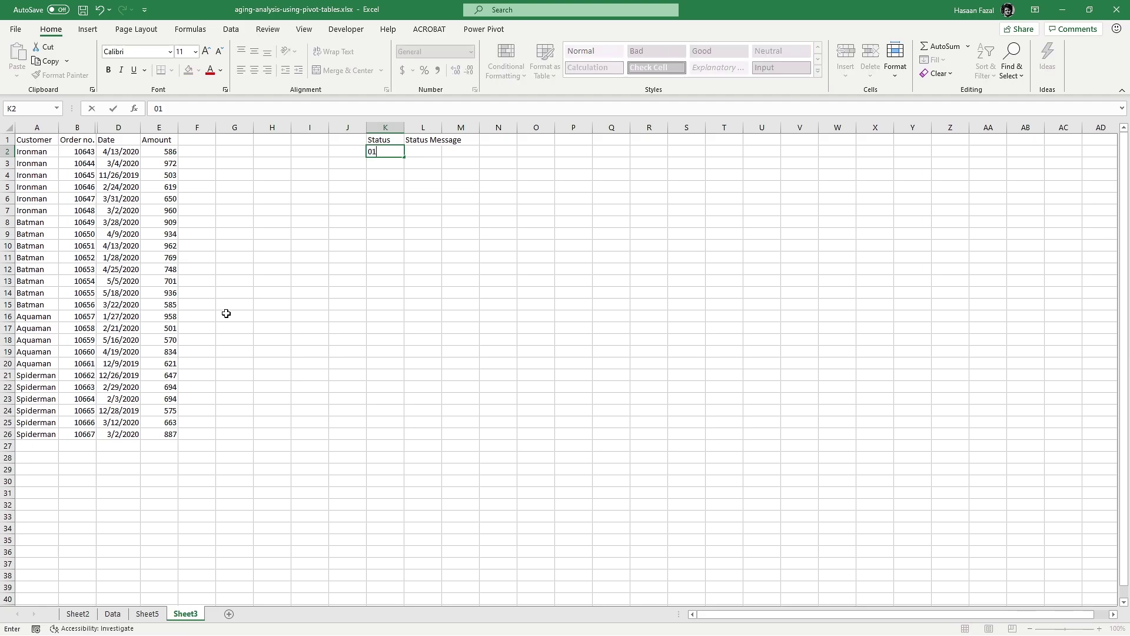
key(Return)
text(1)
key(Return)
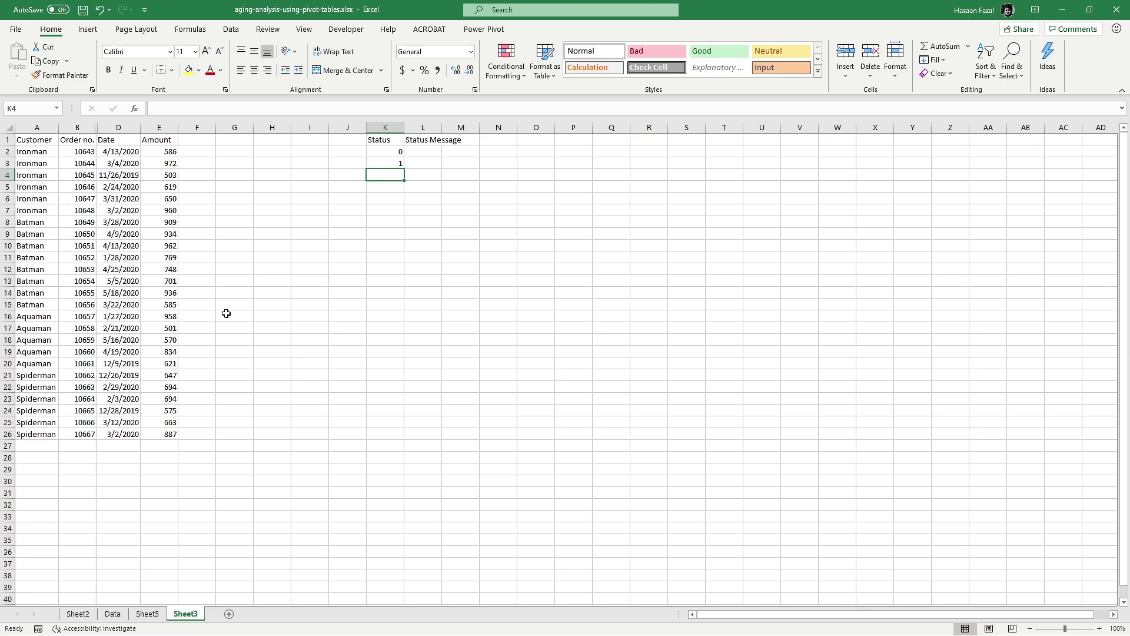
text(31)
key(Return)
text(61)
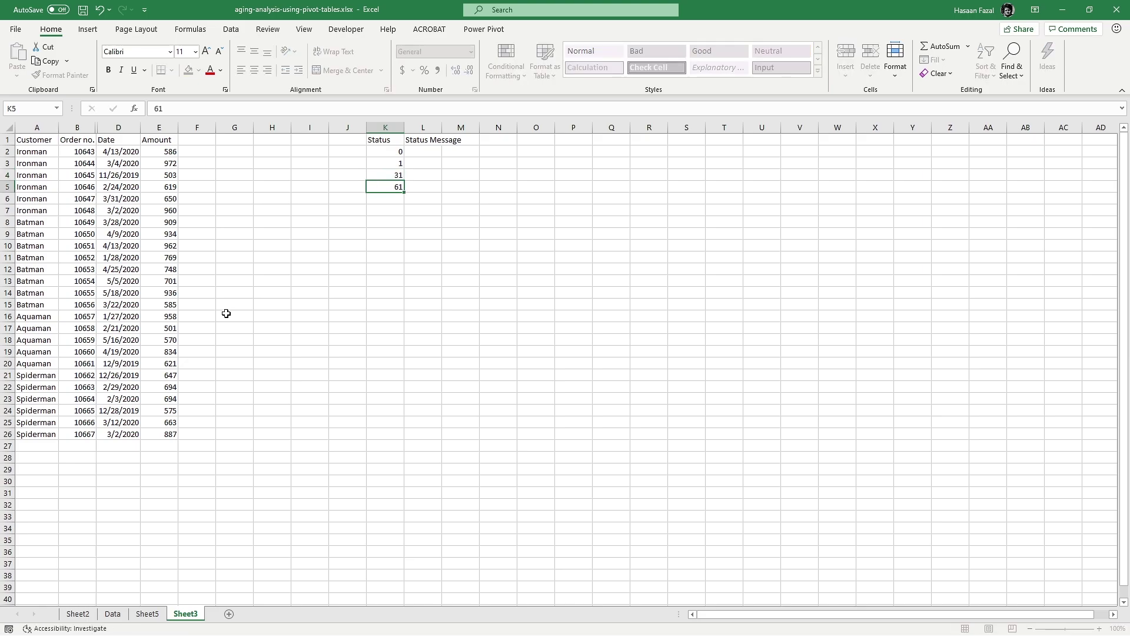
key(Return)
text(91)
key(Return)
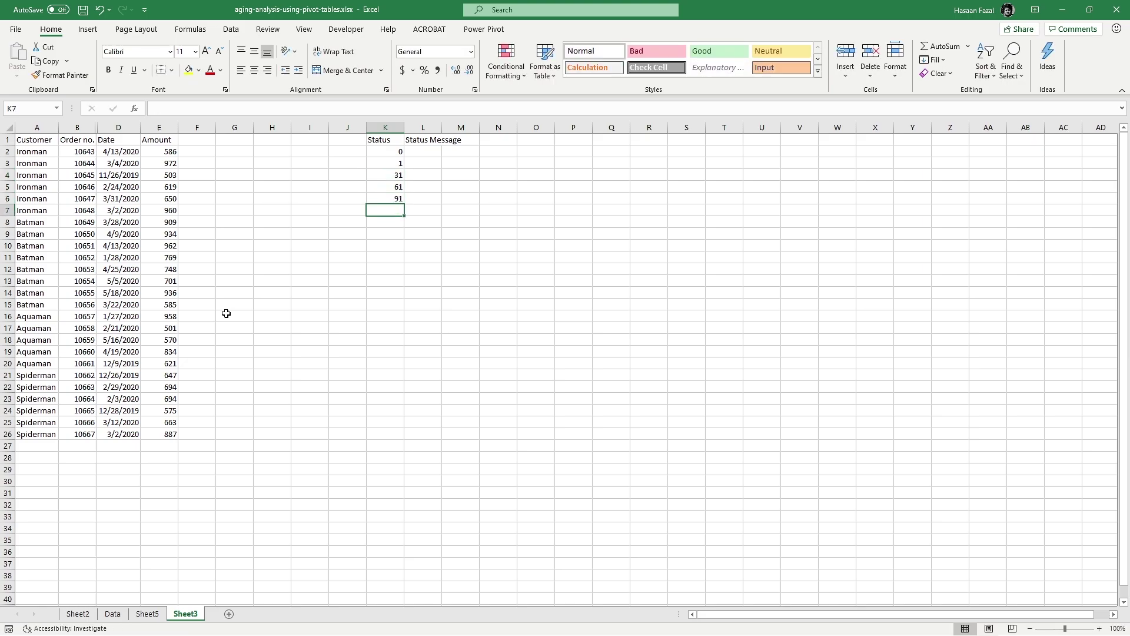
key(Up)
key(Up)
key(Up)
key(Up)
key(Up)
key(Right)
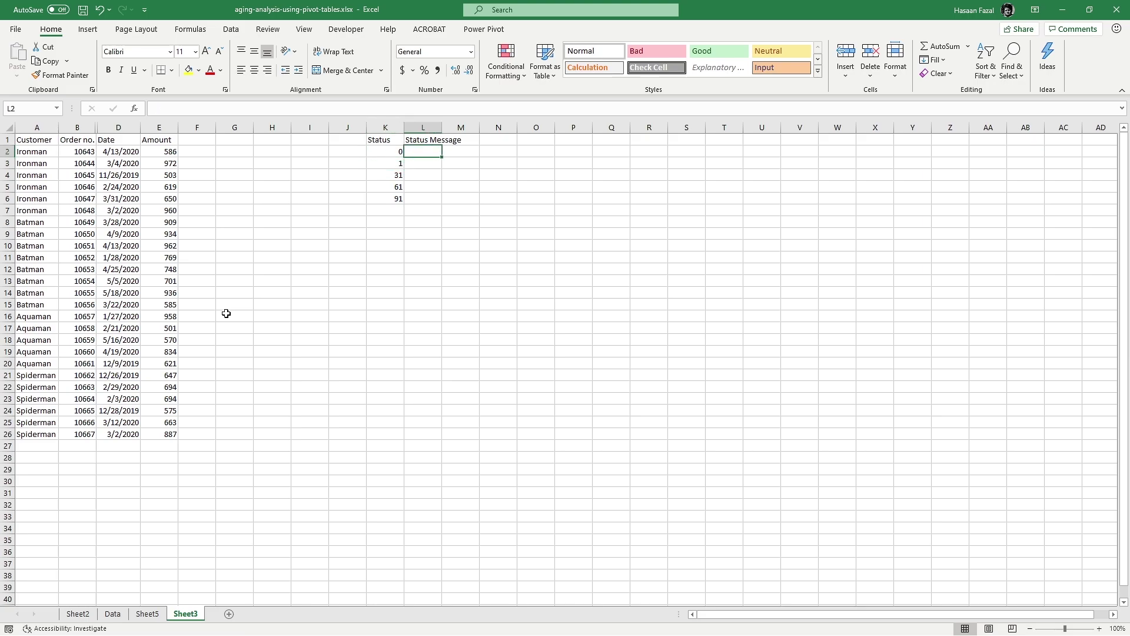
Step: Enter the labels Not Due, 1-30 Days, 31-60 Days, 61-90 Days and > 90 Days in L2:L6
text(Not Due)
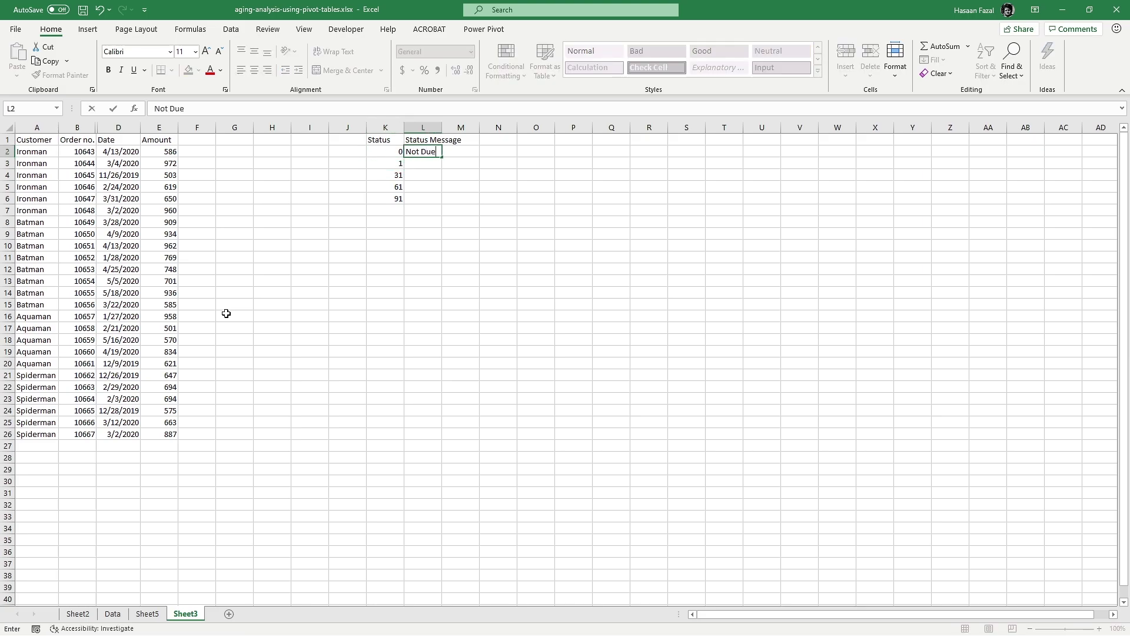
key(Return)
text(Ov)
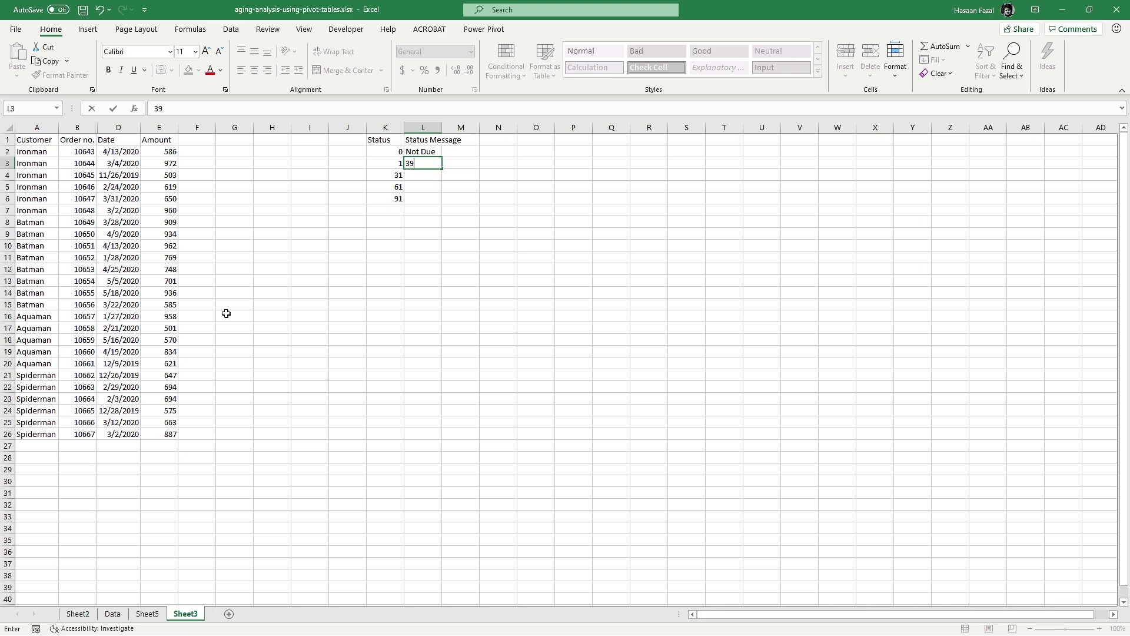
key(BackSpace)
key(BackSpace)
text(1-30 Days)
key(Return)
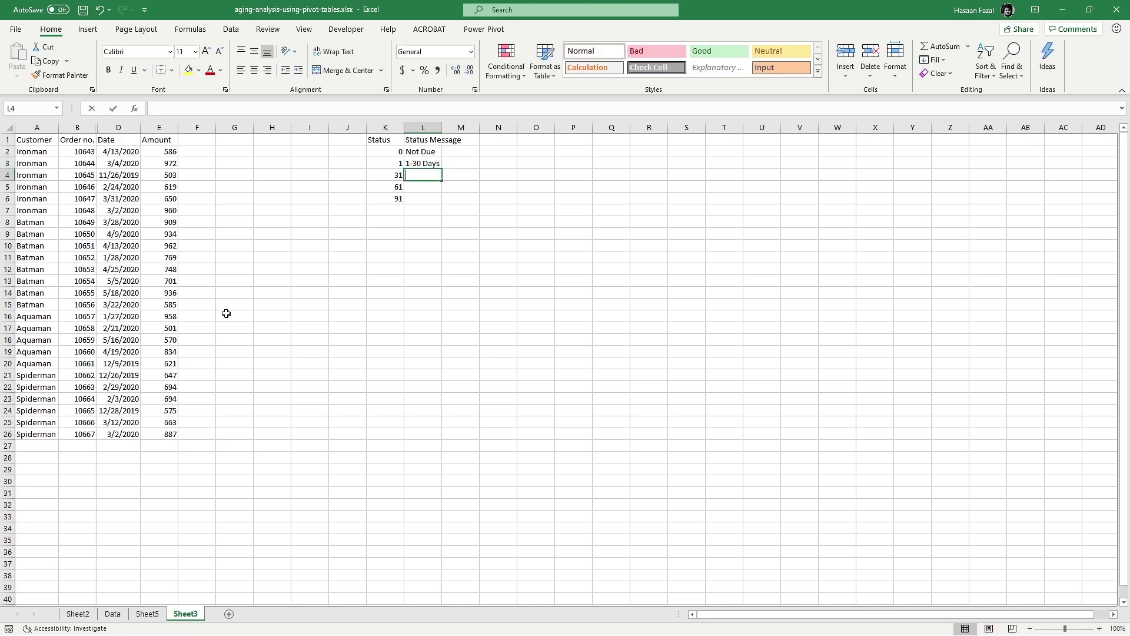
text(31-60 Days)
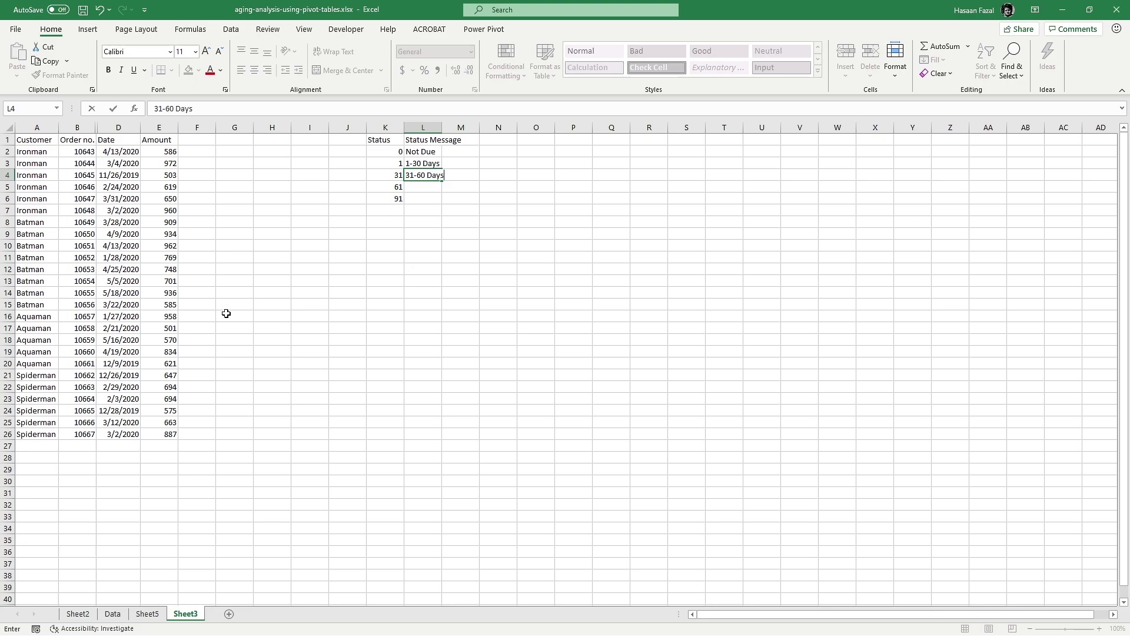
key(Return)
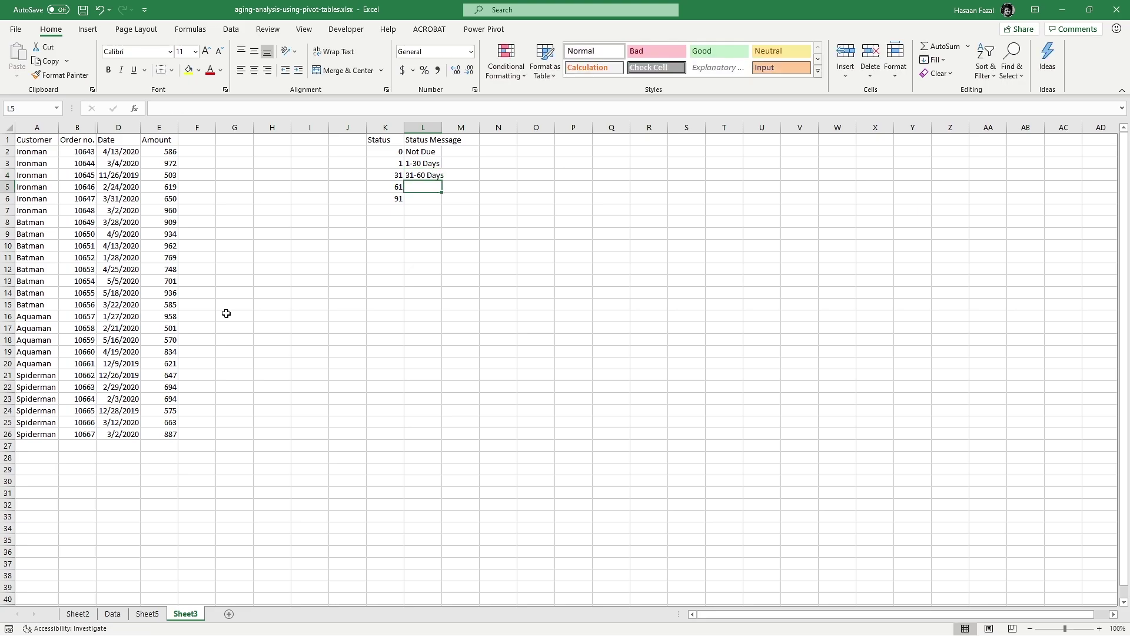
text(61-)
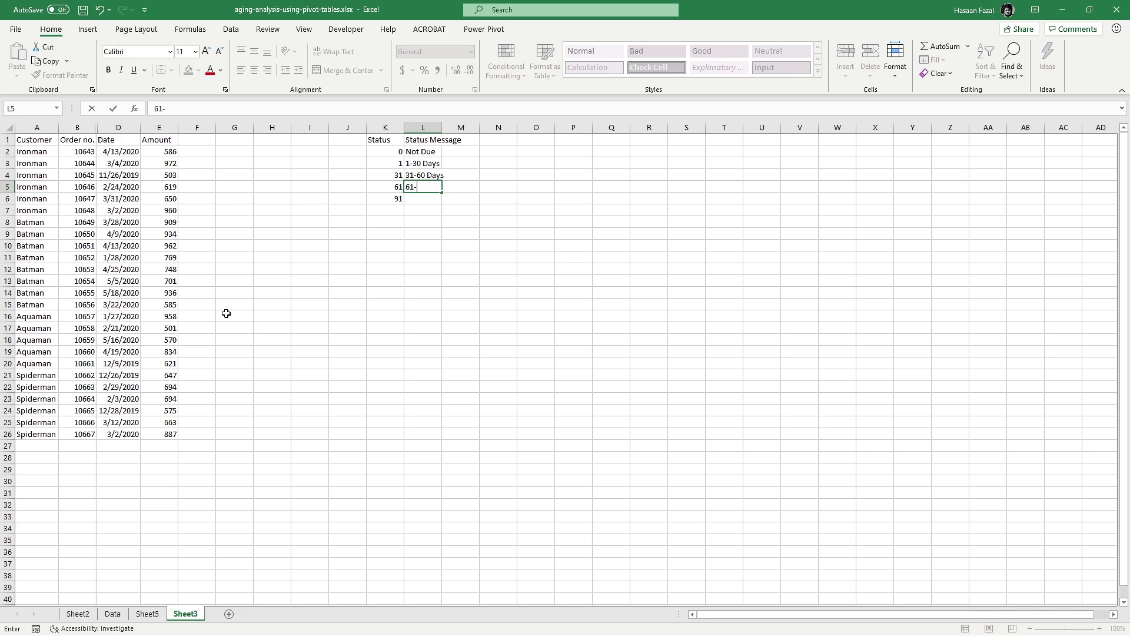
text(90 Days)
key(Return)
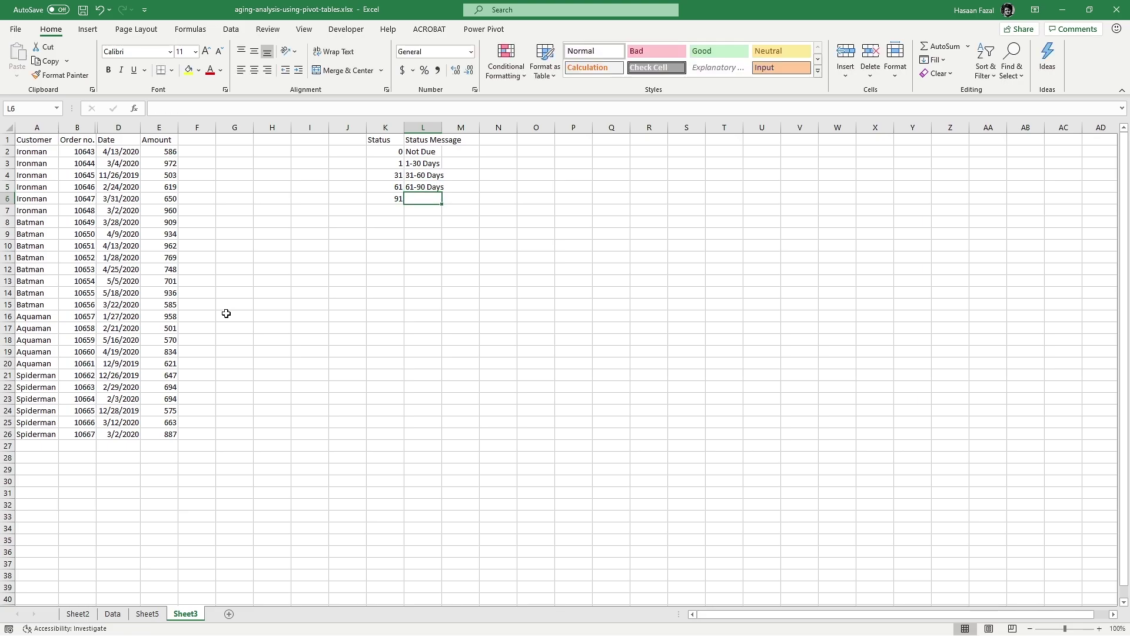
text(> 90 Days)
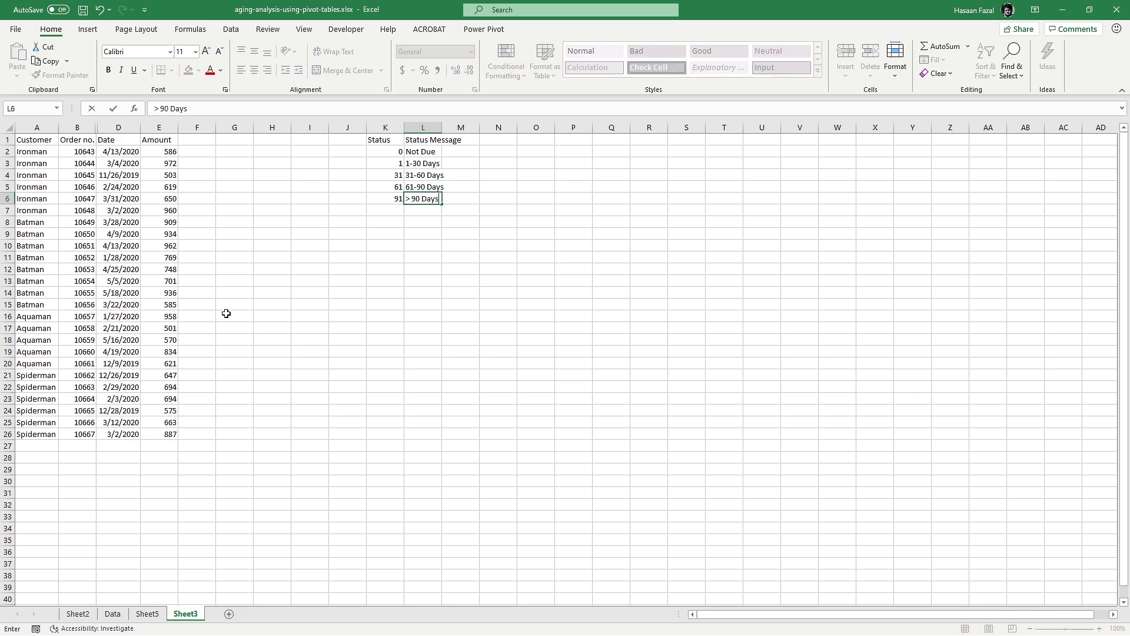
key(Return)
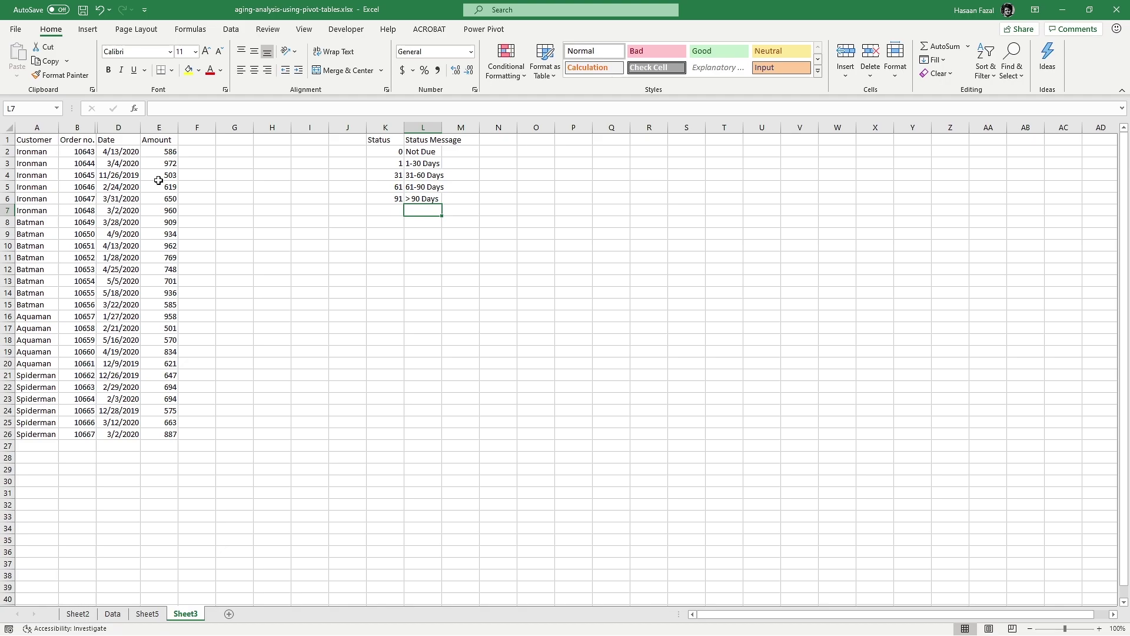
Step: Select K1:L6 and name it statusmsg in the Name Box
click(380, 140)
drag(410, 150, 438, 200)
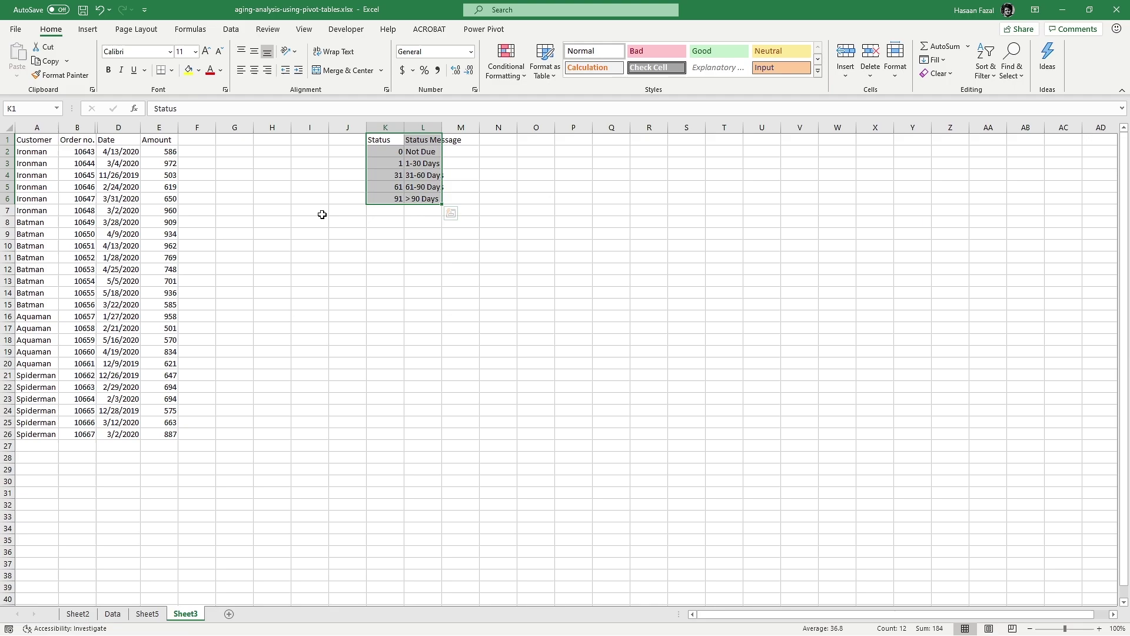
click(31, 110)
text(statusmsg)
key(Return)
click(66, 209)
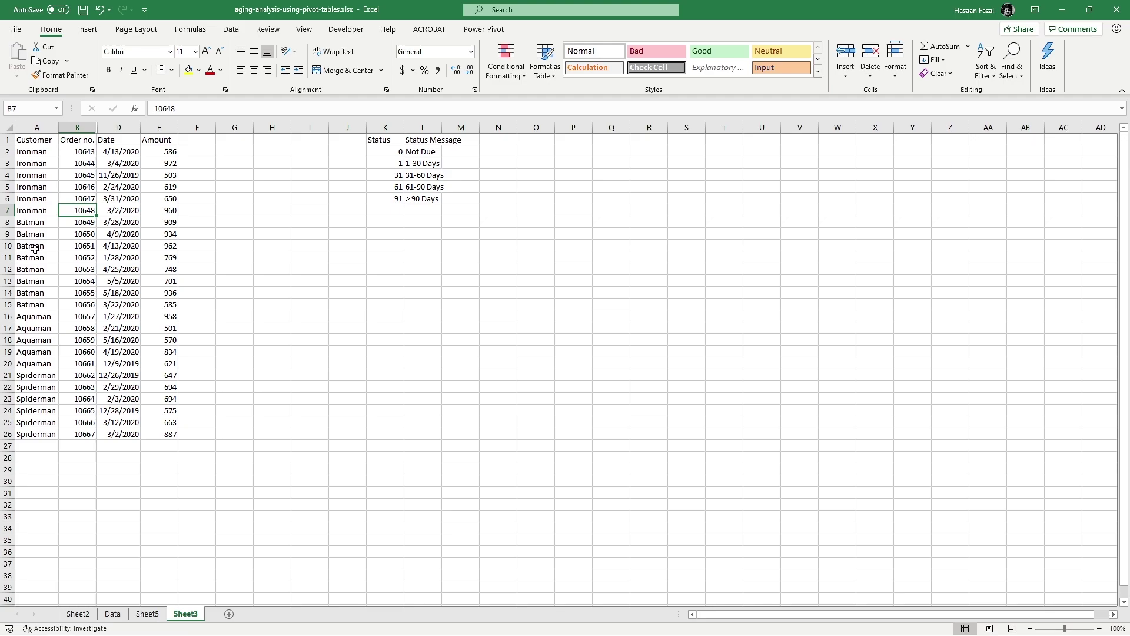
Step: Convert the invoice data A1:E26 into an Excel table with headers
key(ctrl+a)
key(ctrl+q)
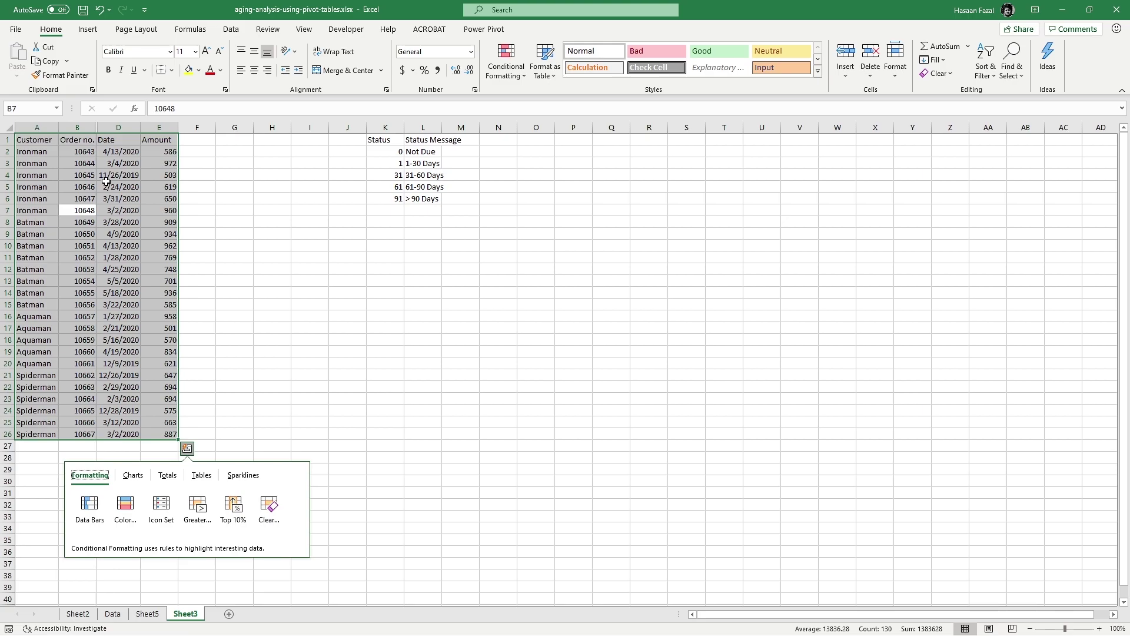
click(88, 30)
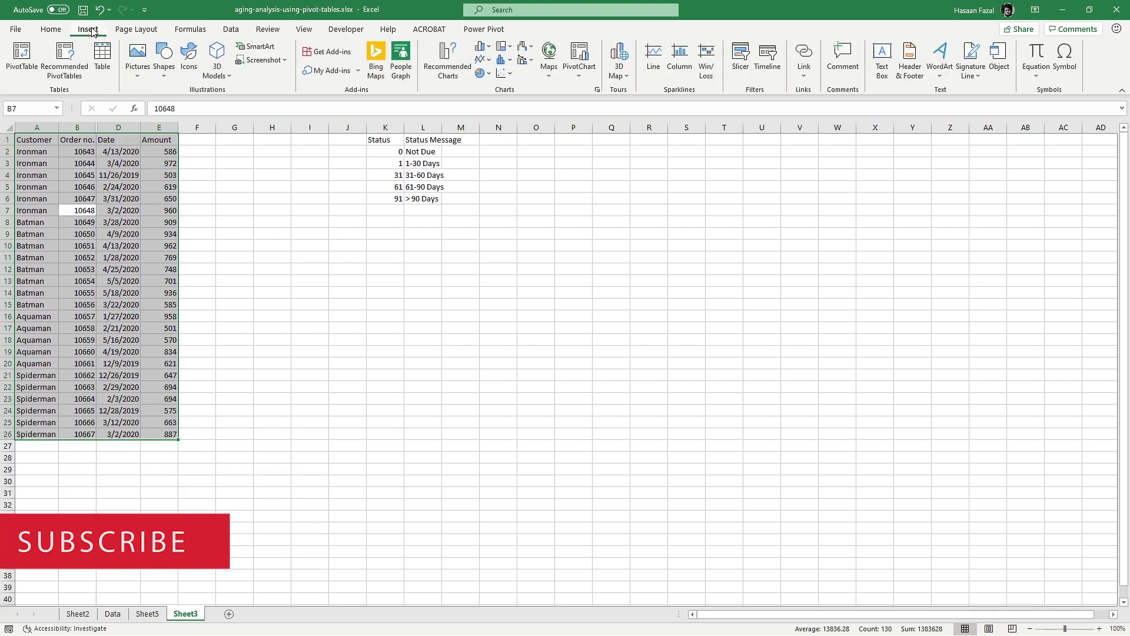
click(104, 61)
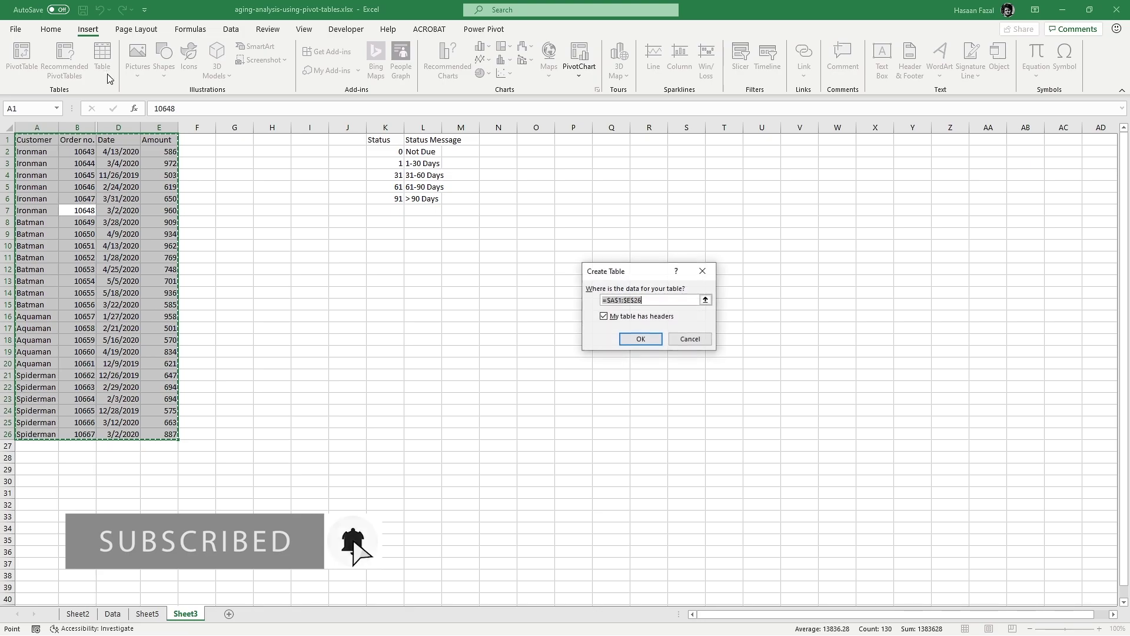
click(633, 343)
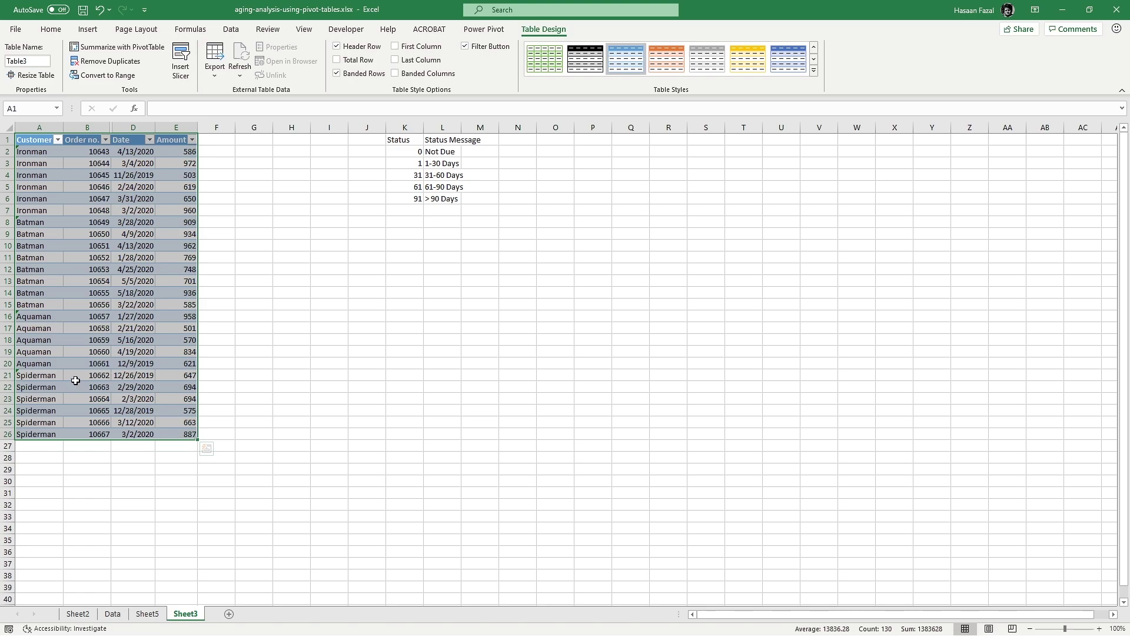
click(83, 434)
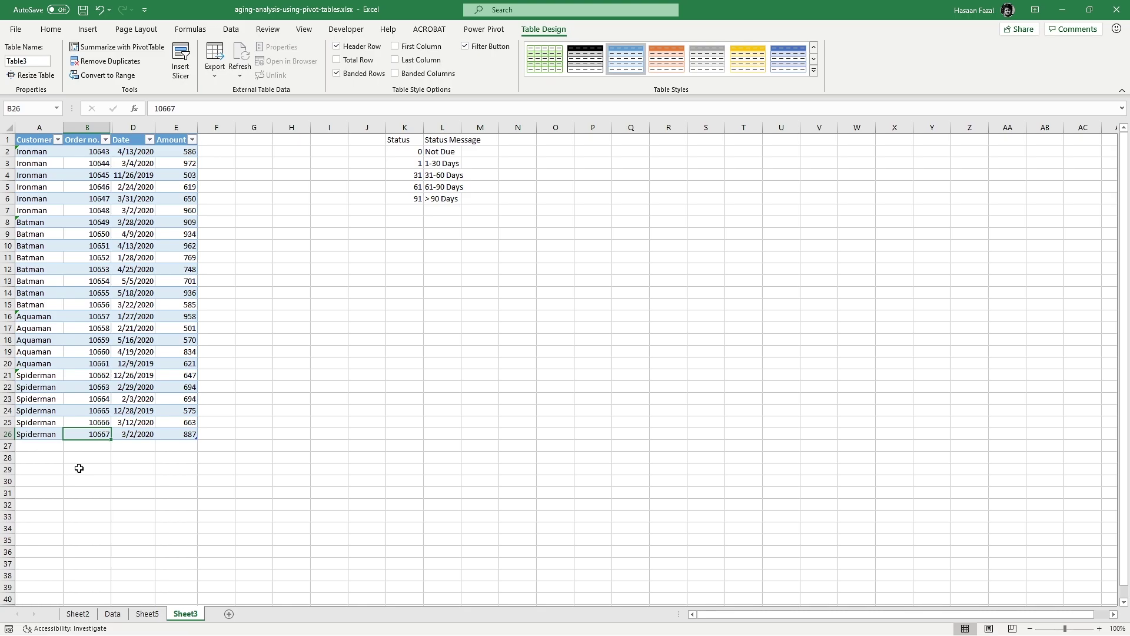
click(216, 141)
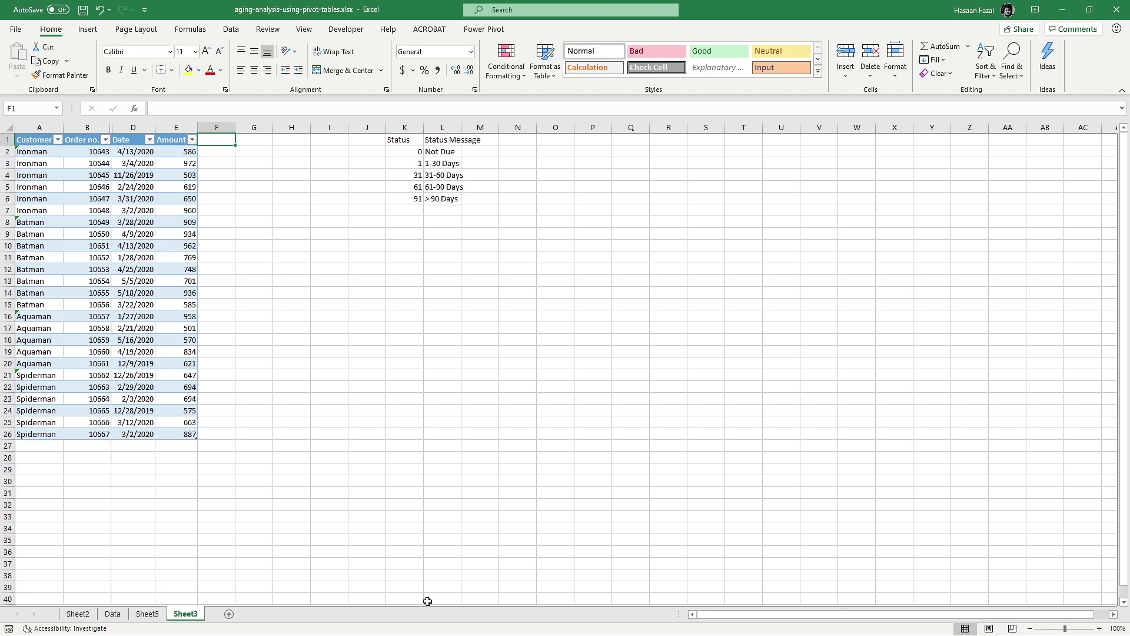
Step: Type the header Status in F1, extending the table to column F
text(Status)
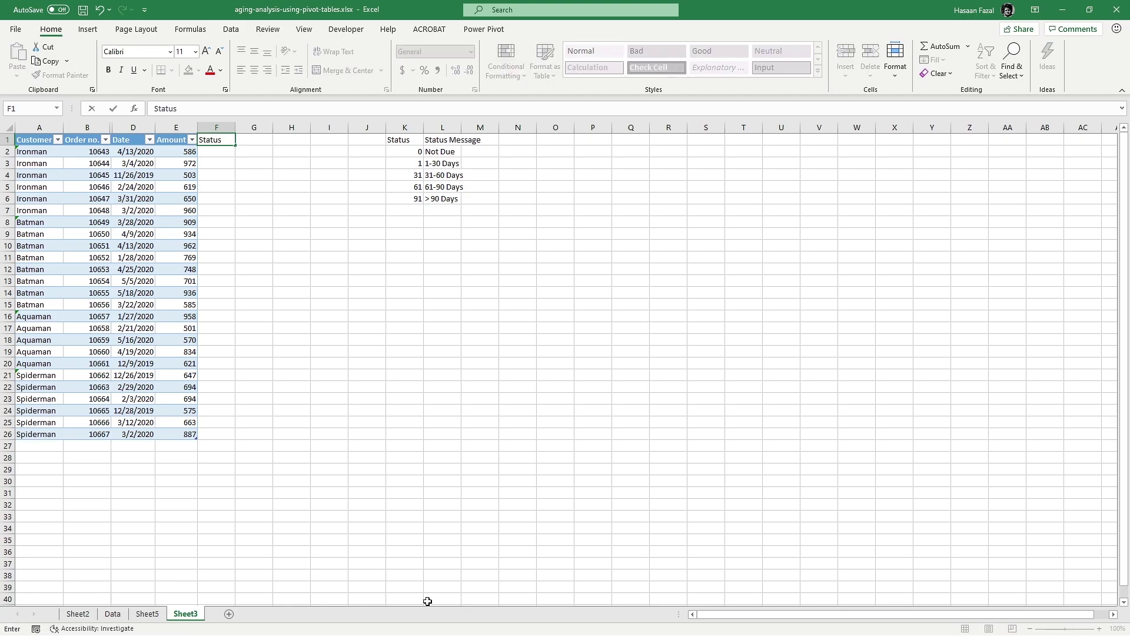
key(Return)
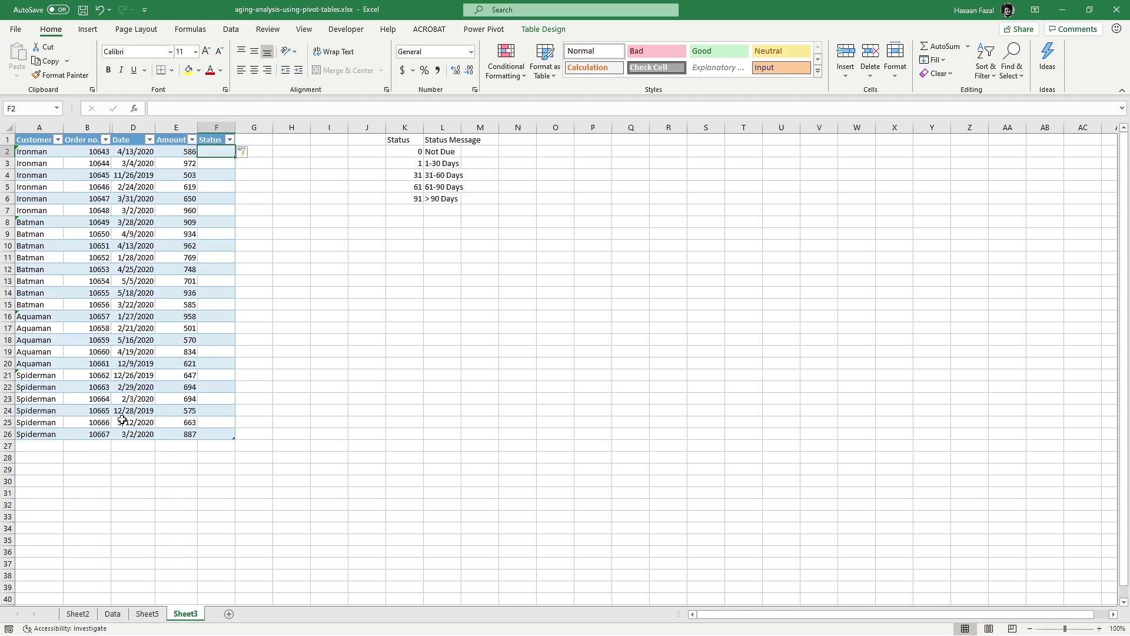
text(=VLOOKUP()
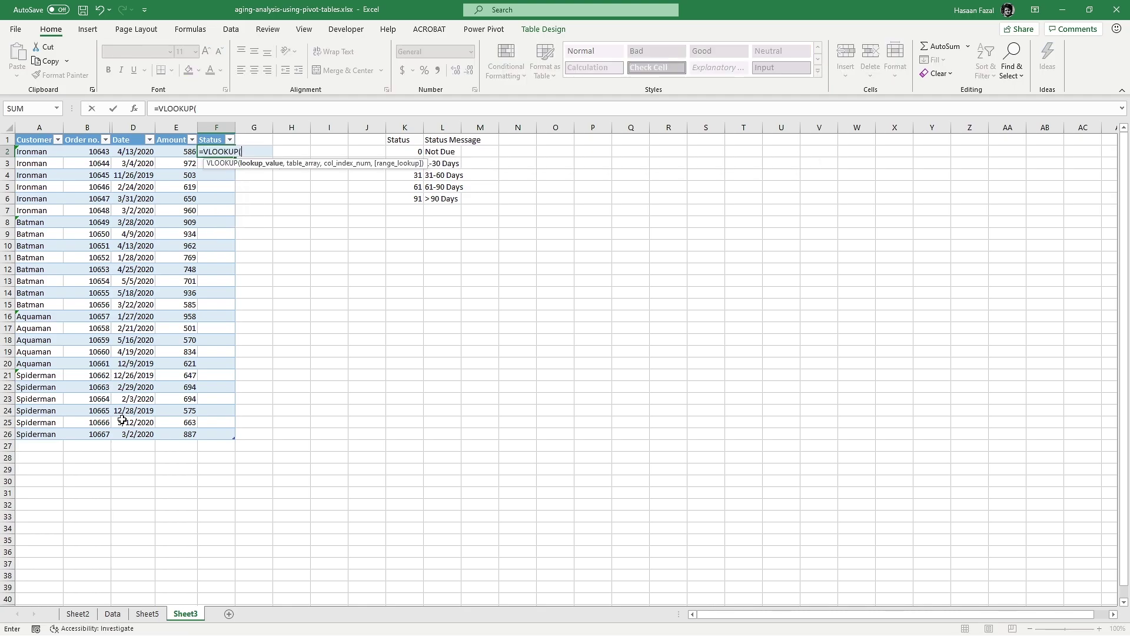
text(IF()
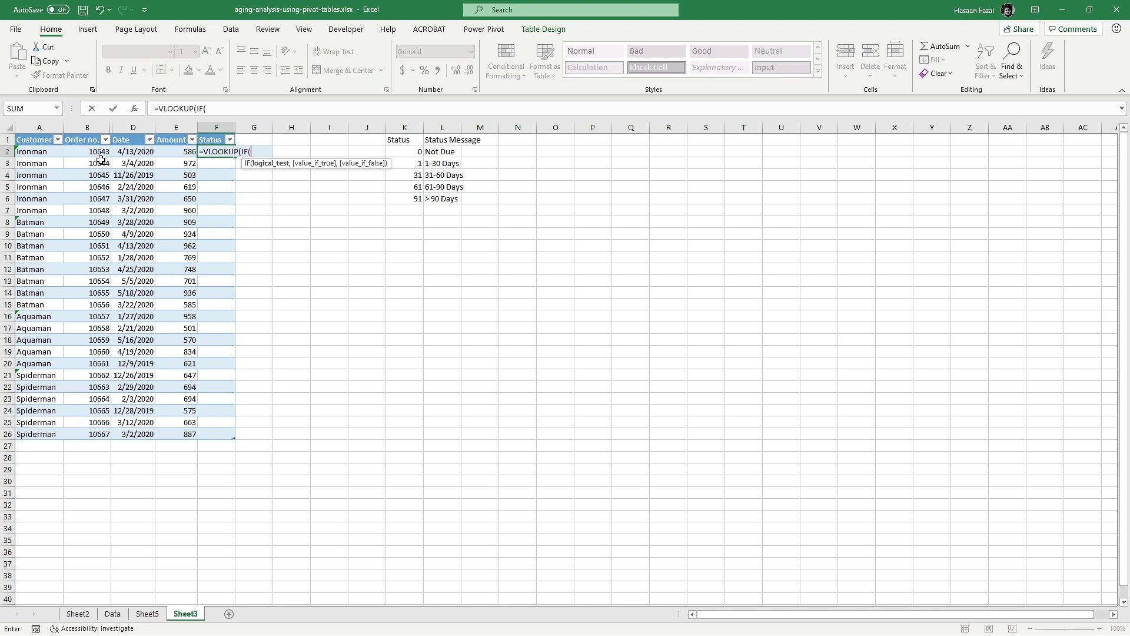
text(TODAY()
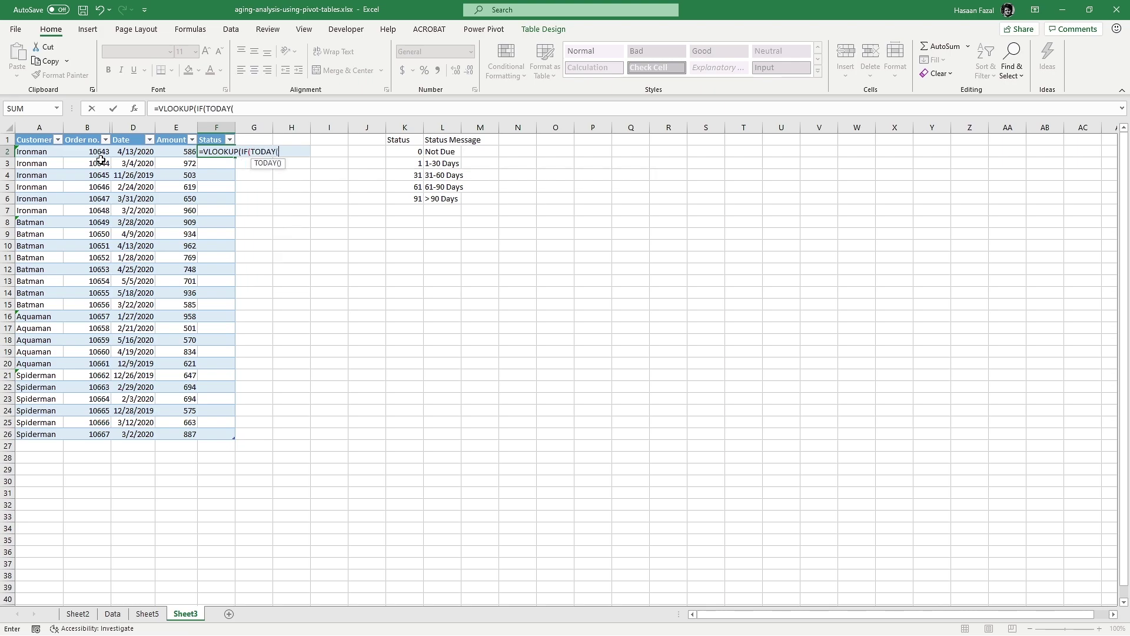
text())
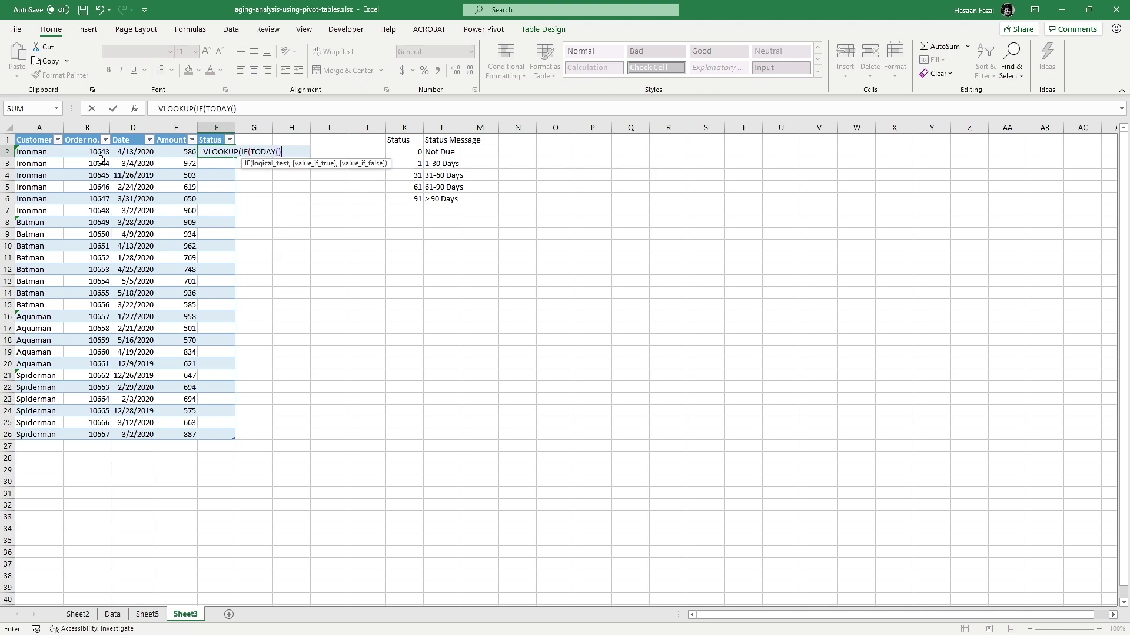
text(>)
click(133, 151)
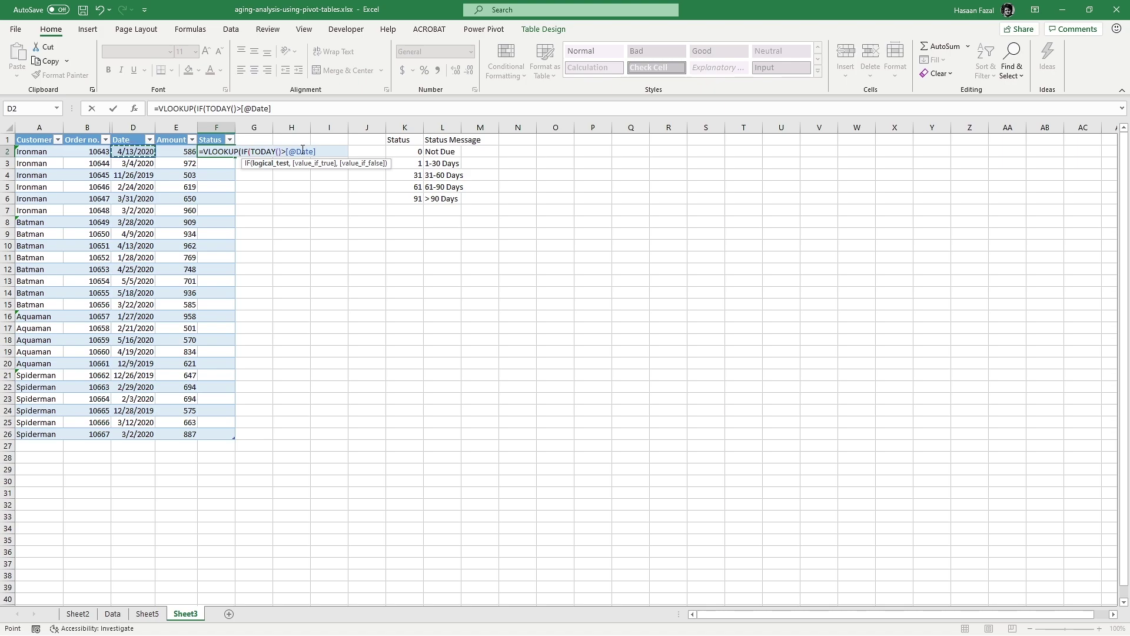
text(,)
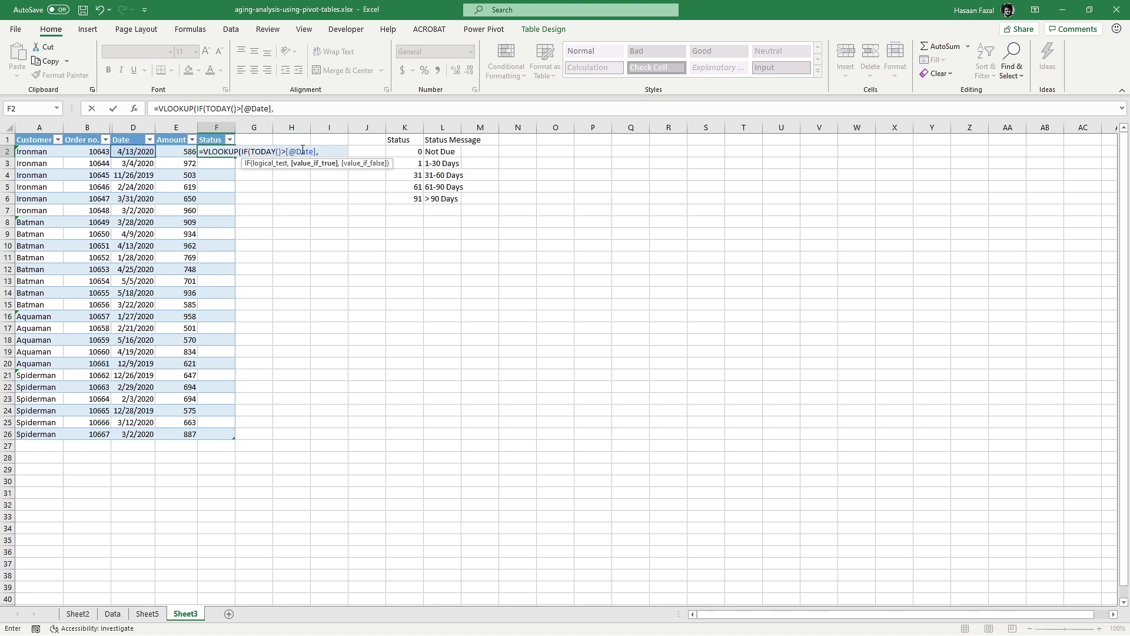
text(TODAY())
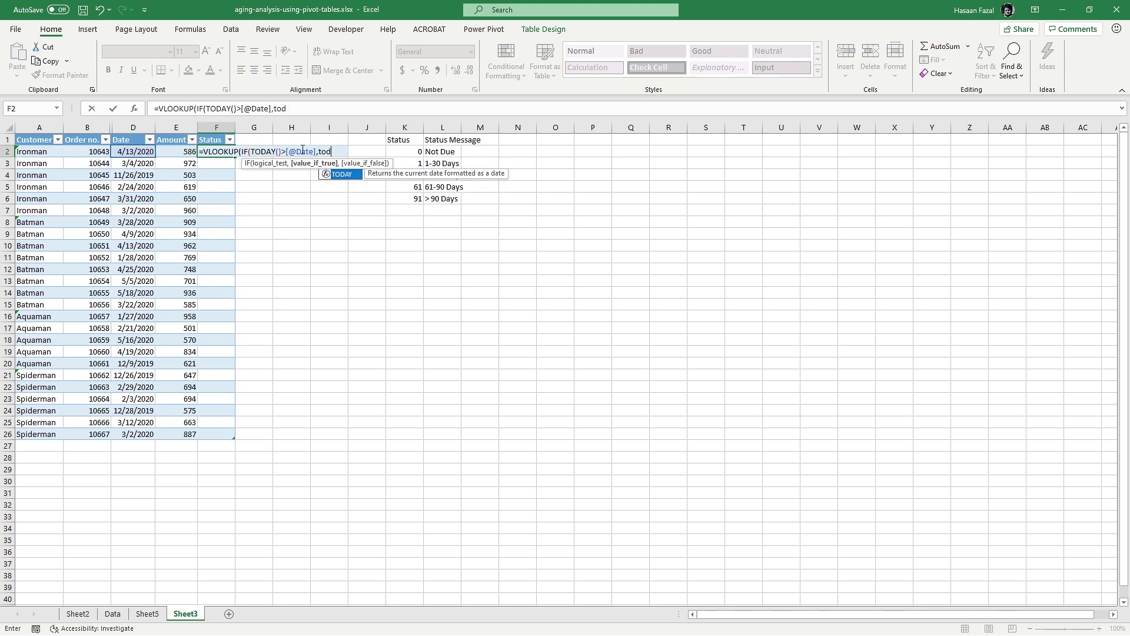
text(-)
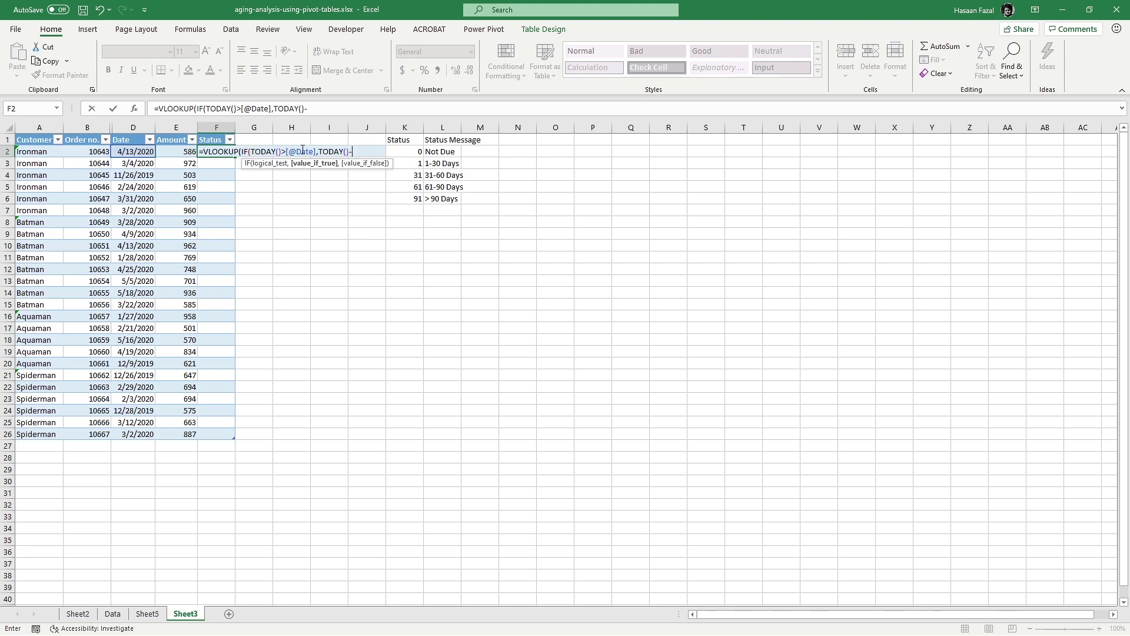
key(Left)
key(Left)
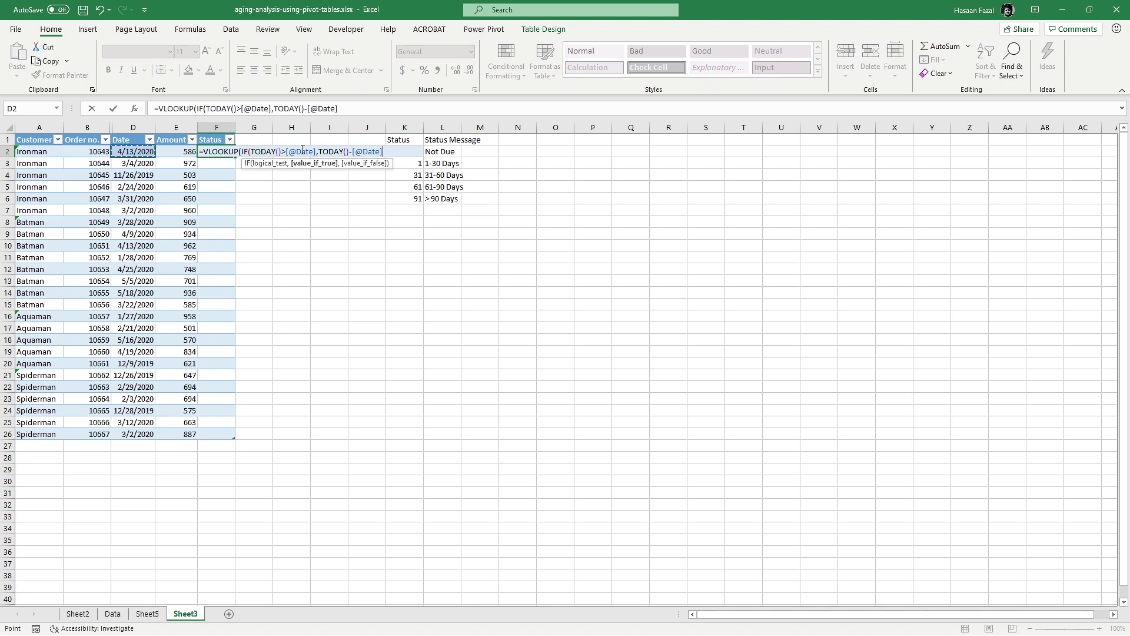
text(,)
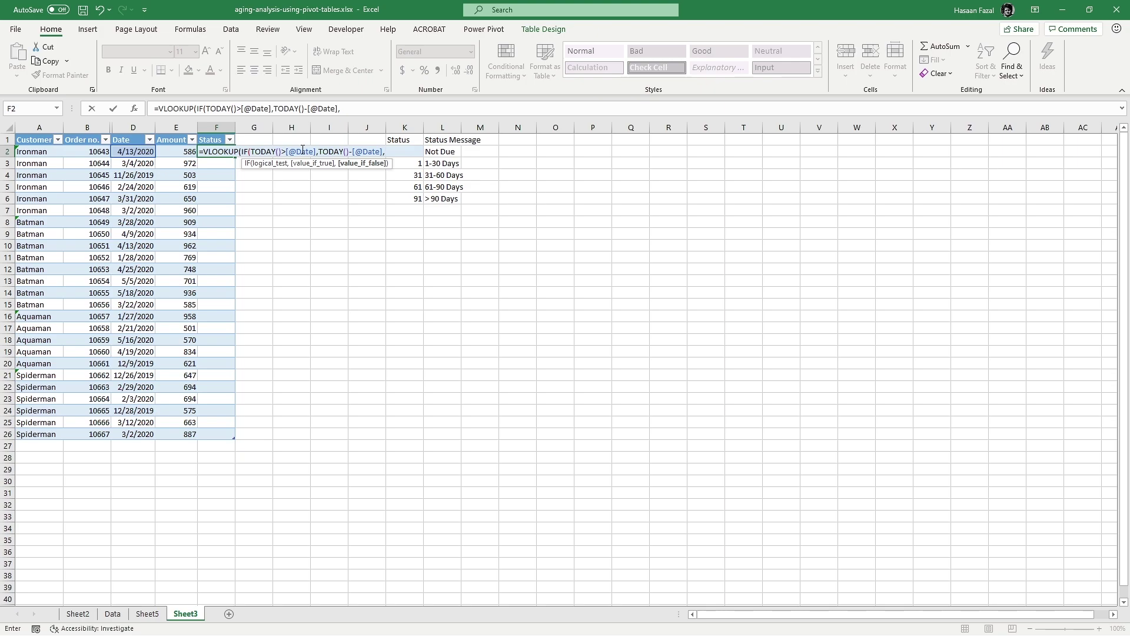
text(0))
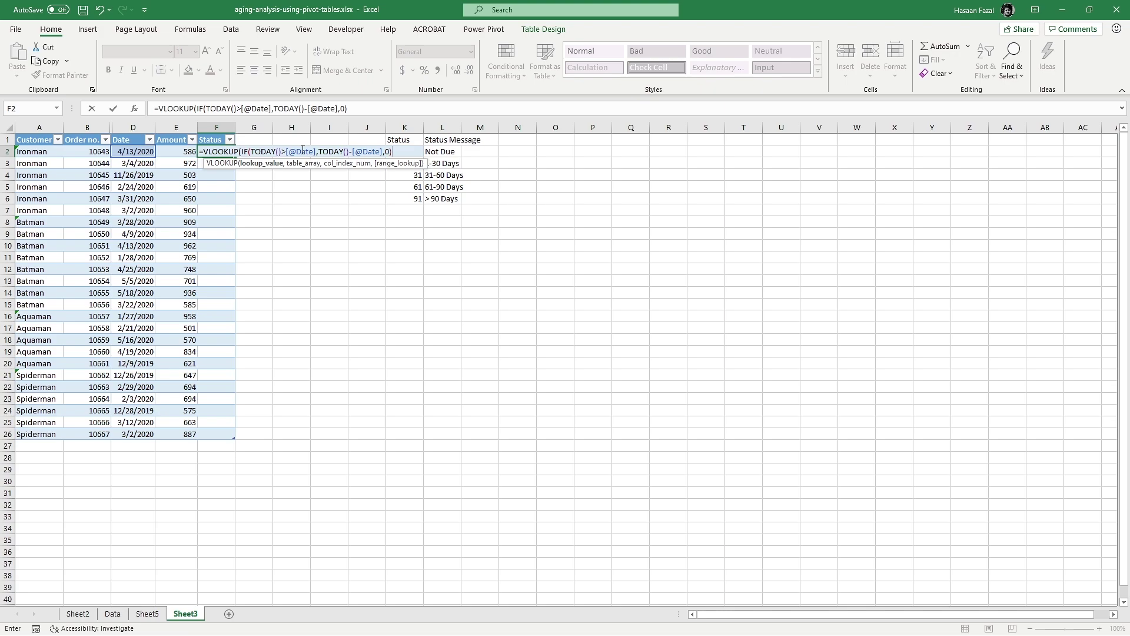
Step: Finish the F2 formula with table statusmsg, column 2 and TRUE approximate match
text(,)
text(stat)
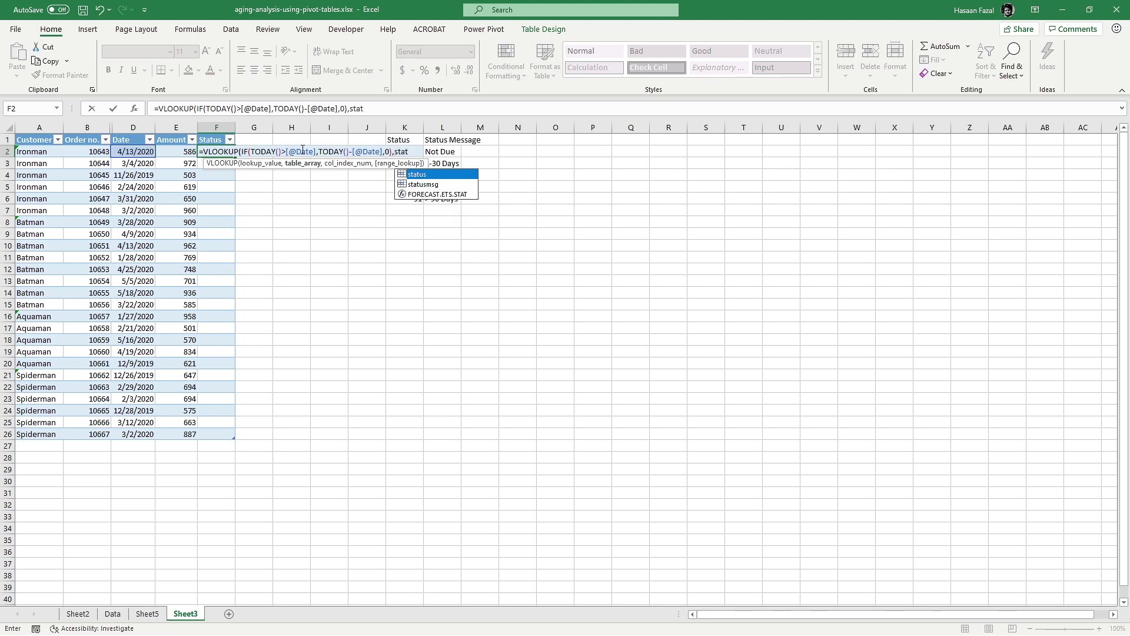
key(Down)
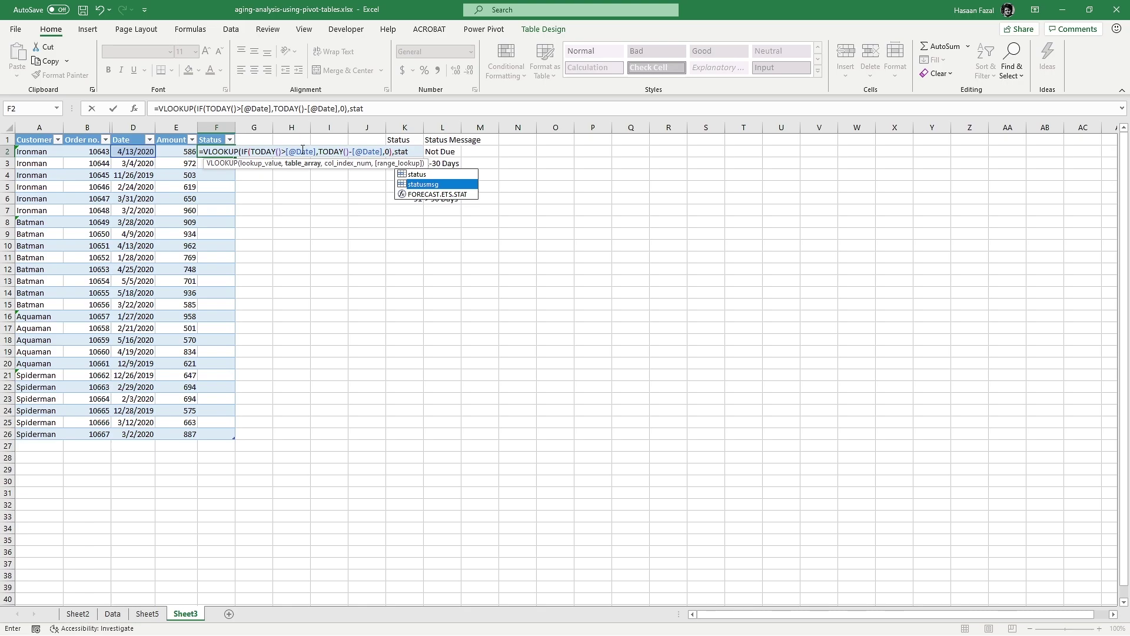
key(Tab)
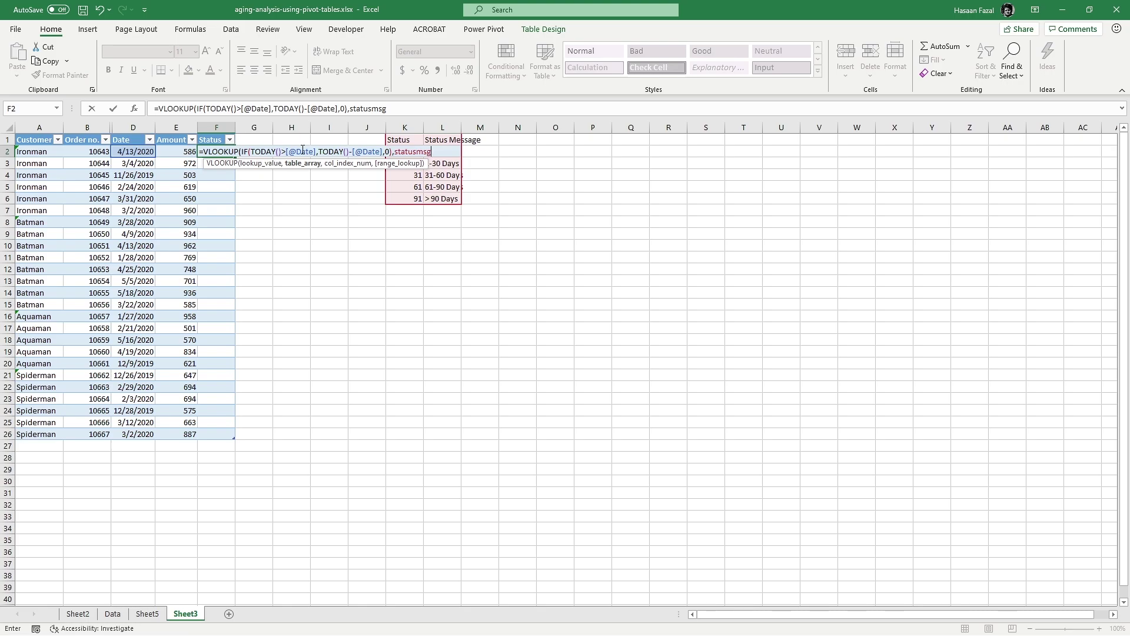
text(,)
text(2)
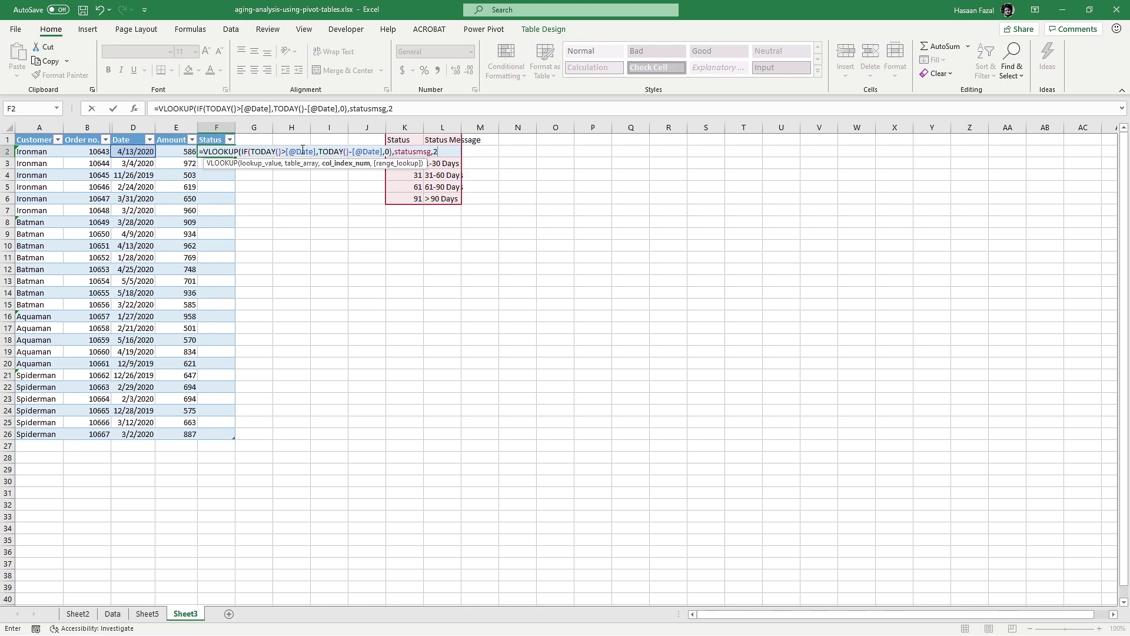
text(,)
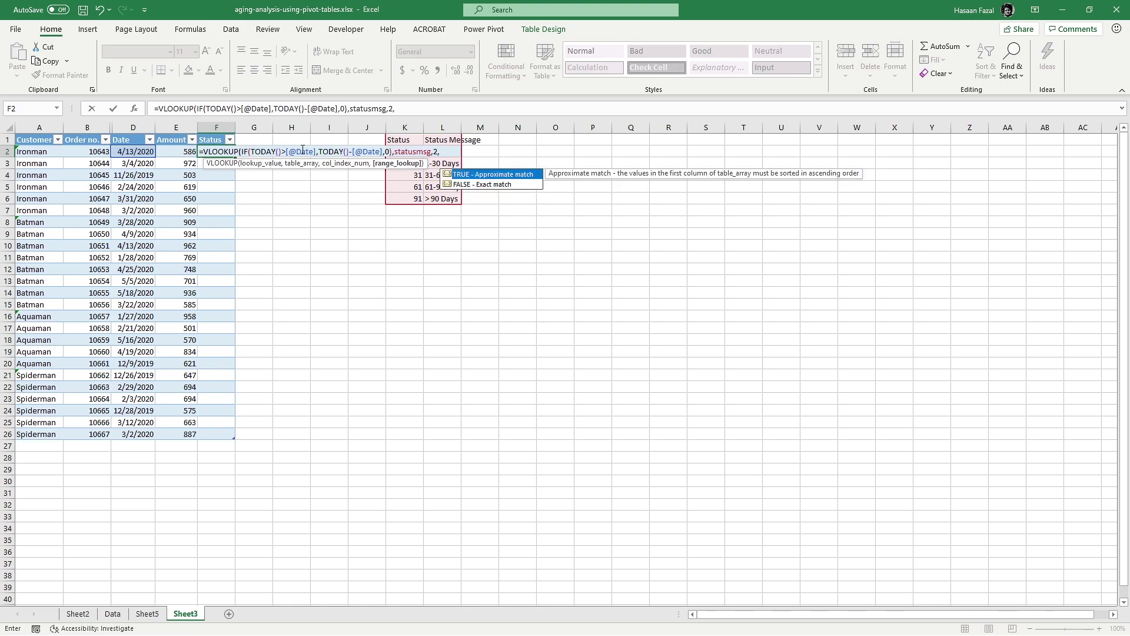
key(Tab)
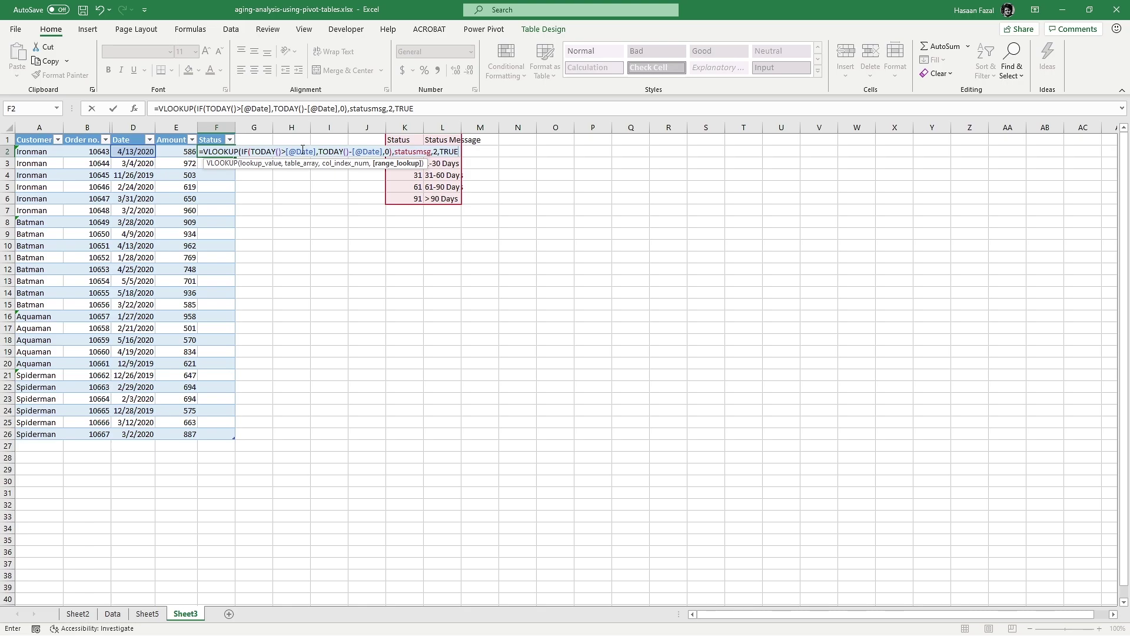
text())
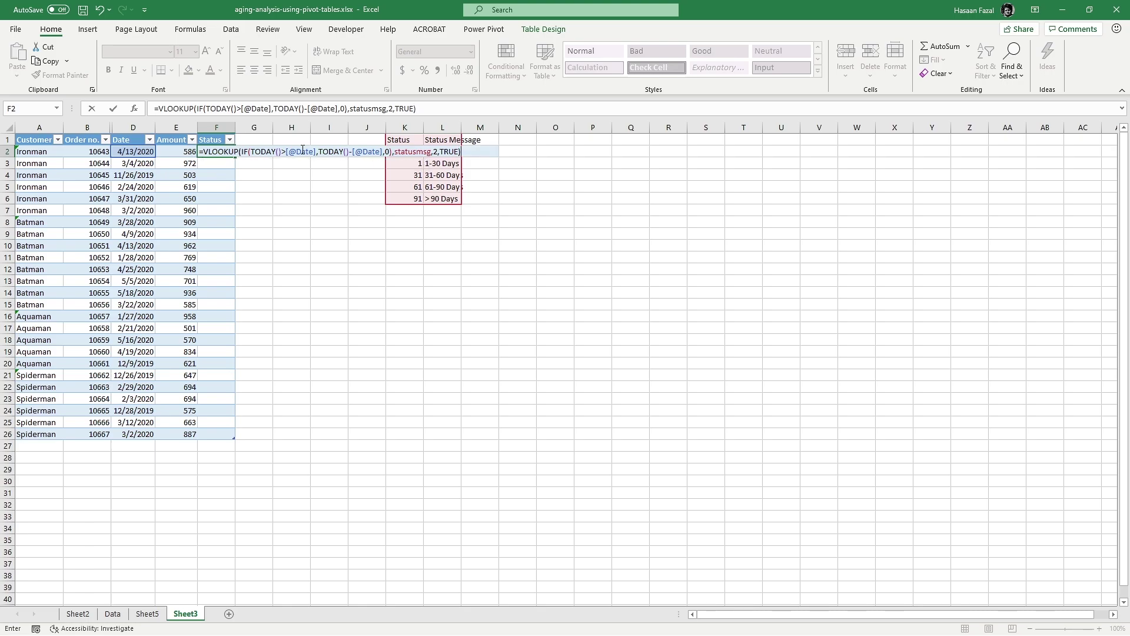
Step: Commit the Status formula, autofit column F, and start a PivotTable from Table3
key(Return)
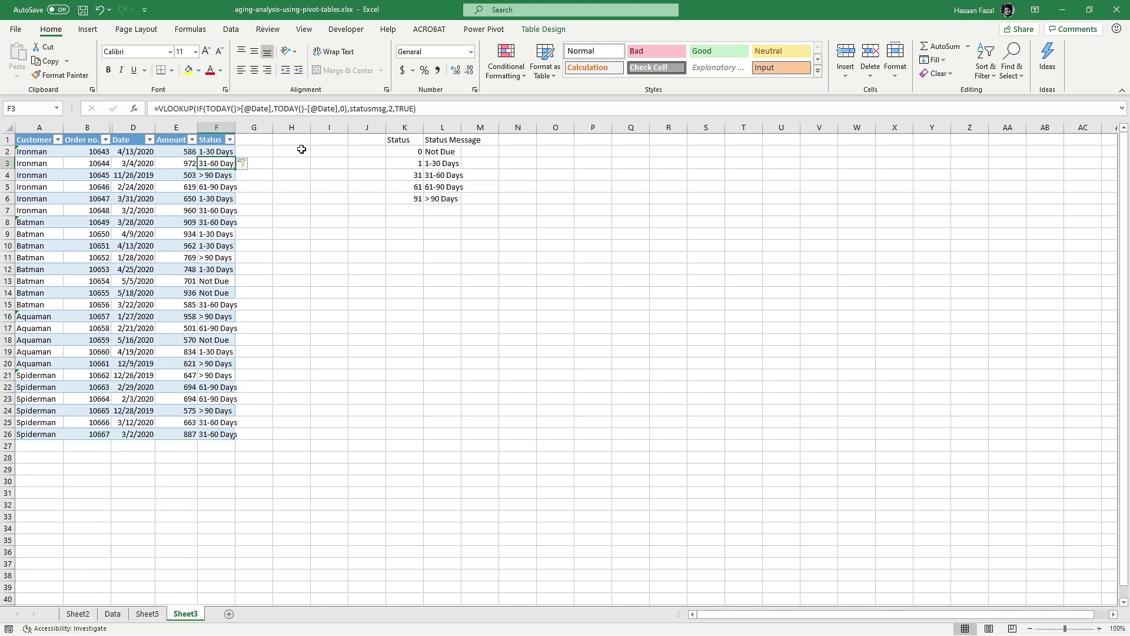
double_click(236, 127)
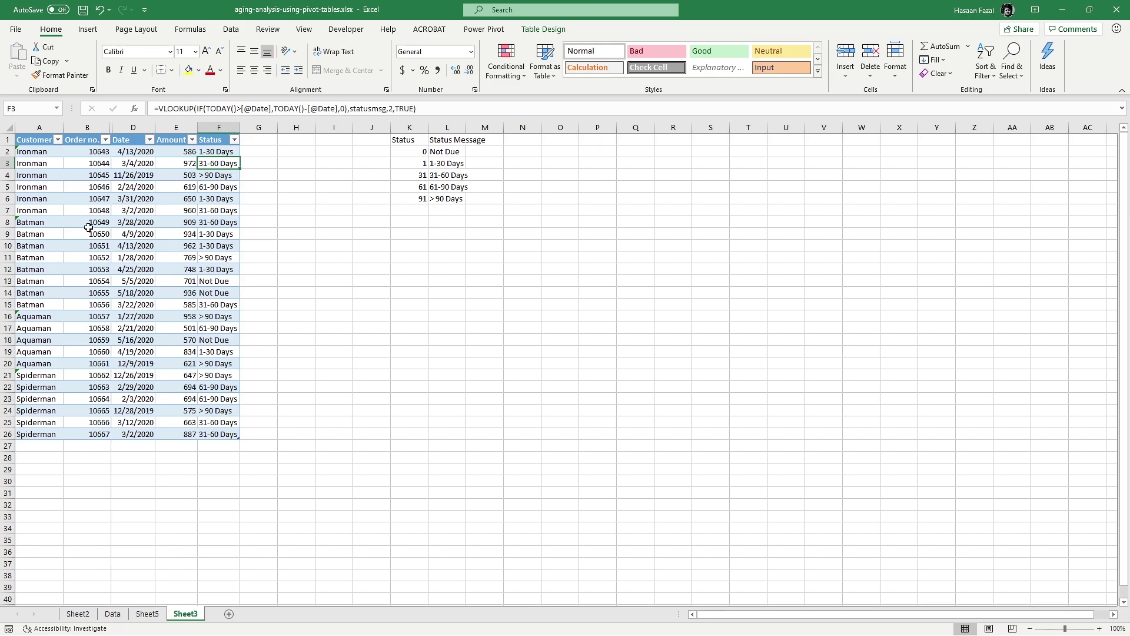
click(88, 29)
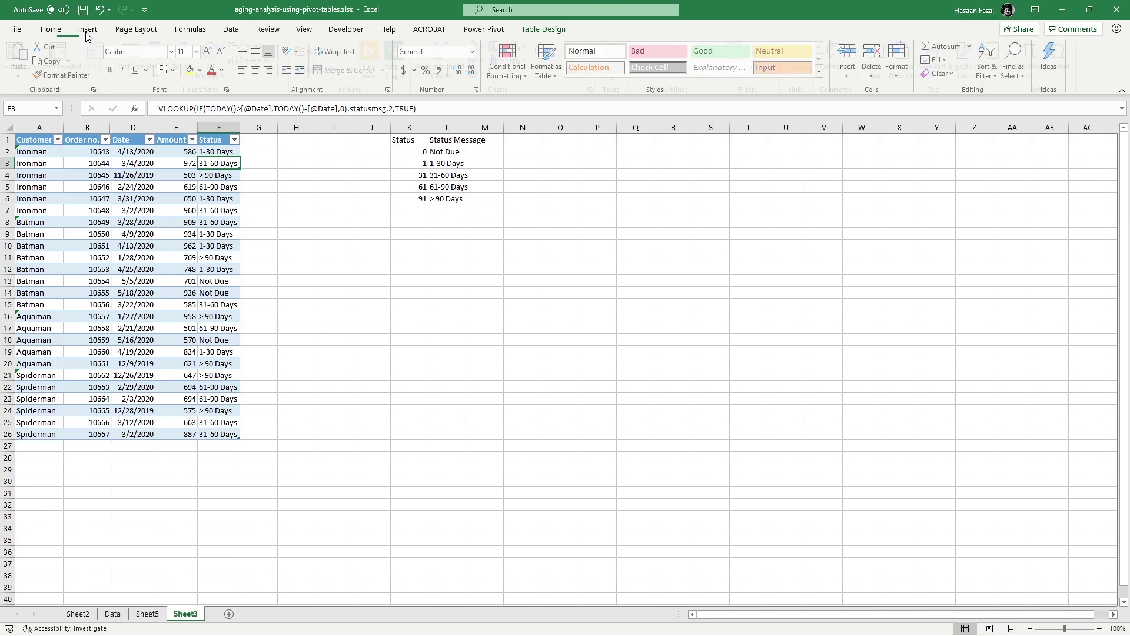
click(26, 65)
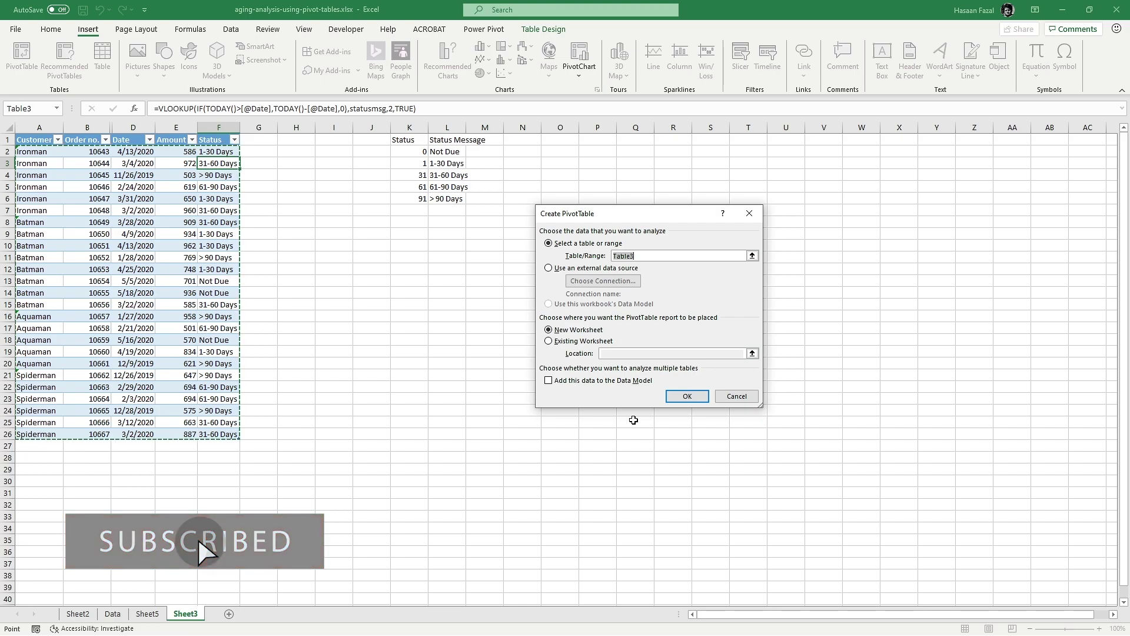
Step: Build the new-sheet pivot summing Amount with Customer rows and Status columns
click(687, 395)
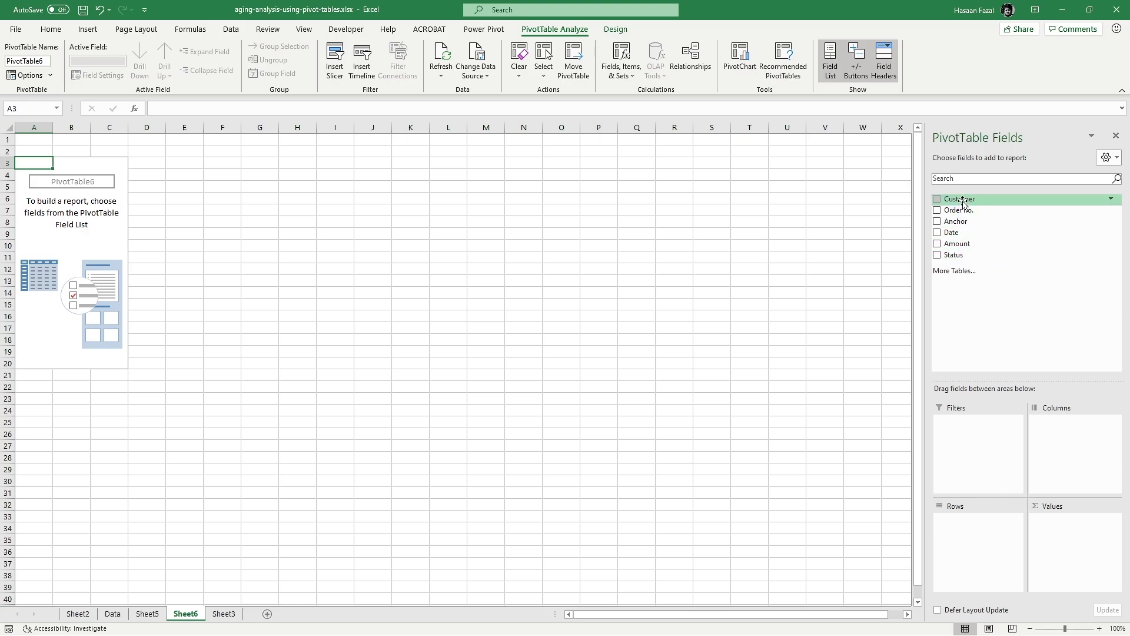
drag(959, 199, 993, 539)
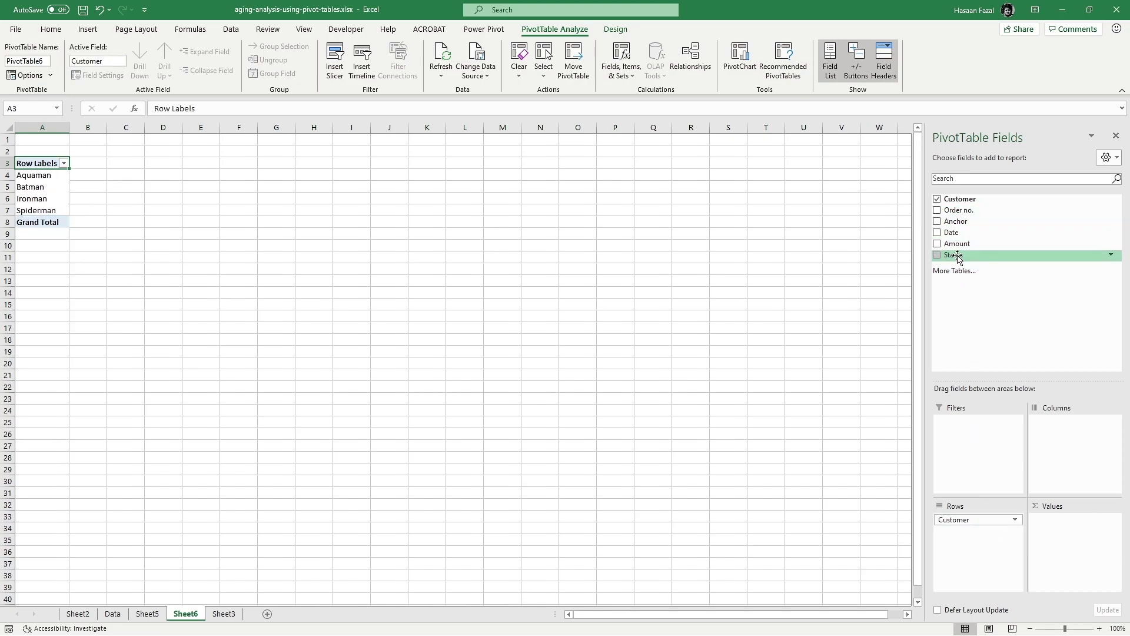
drag(956, 255, 1088, 434)
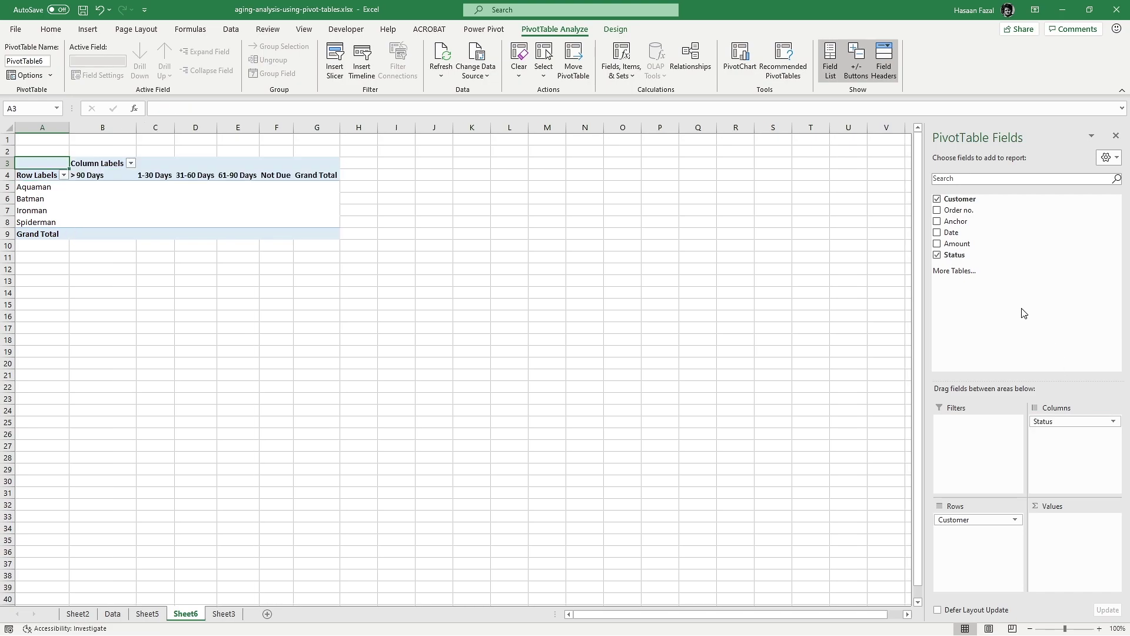
drag(957, 244, 1072, 539)
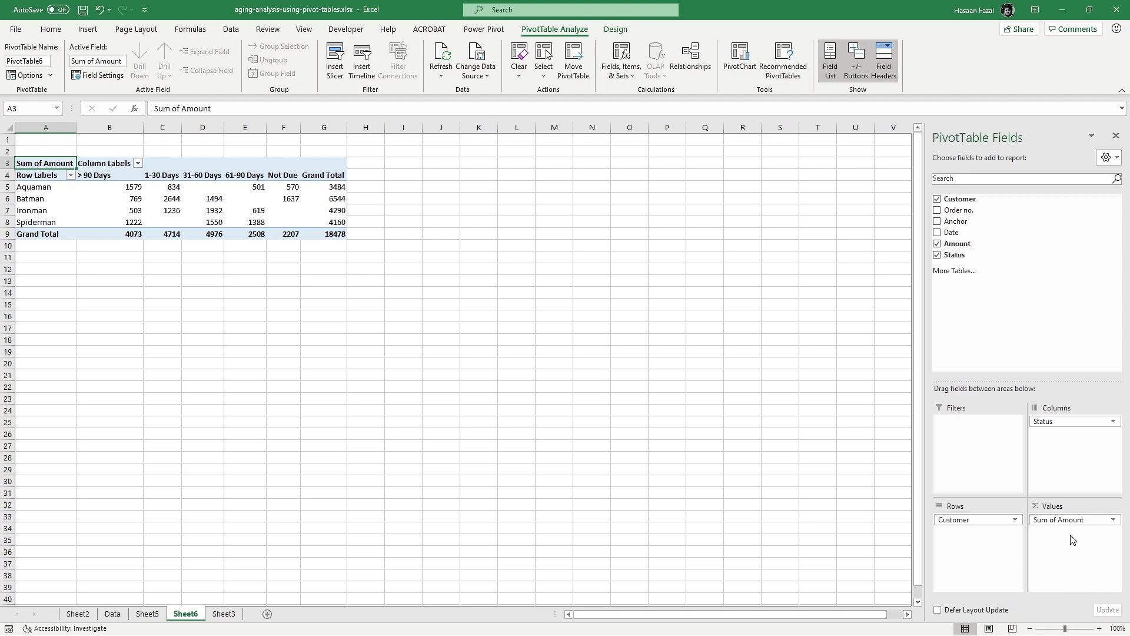
Step: Move the Not Due column to the first position and > 90 Days to the last
click(284, 176)
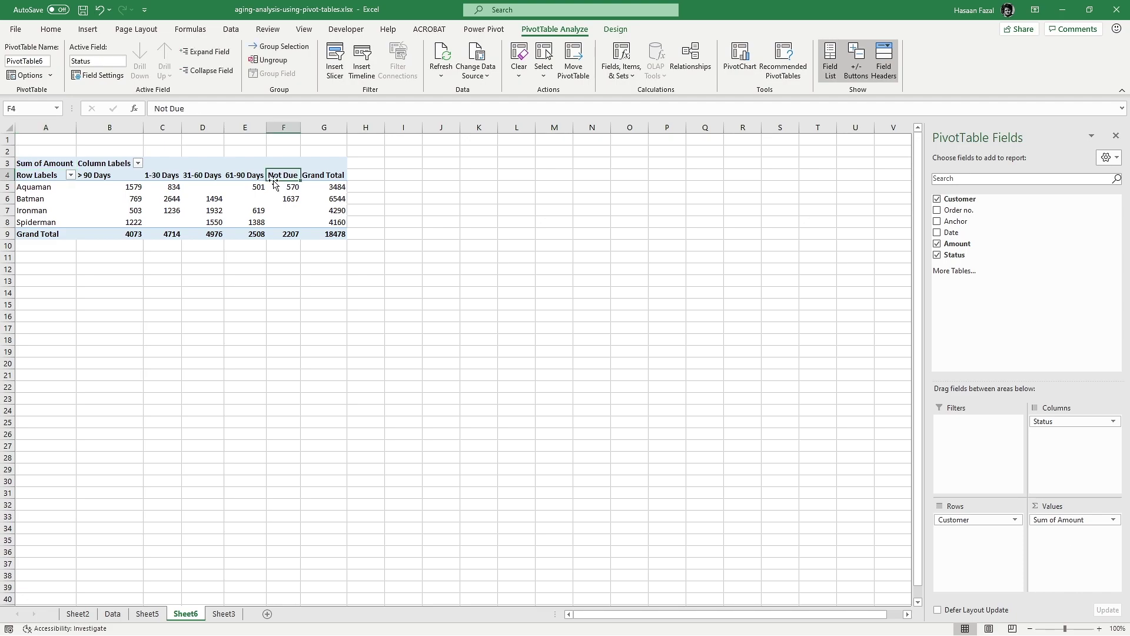
drag(268, 179, 81, 184)
click(155, 175)
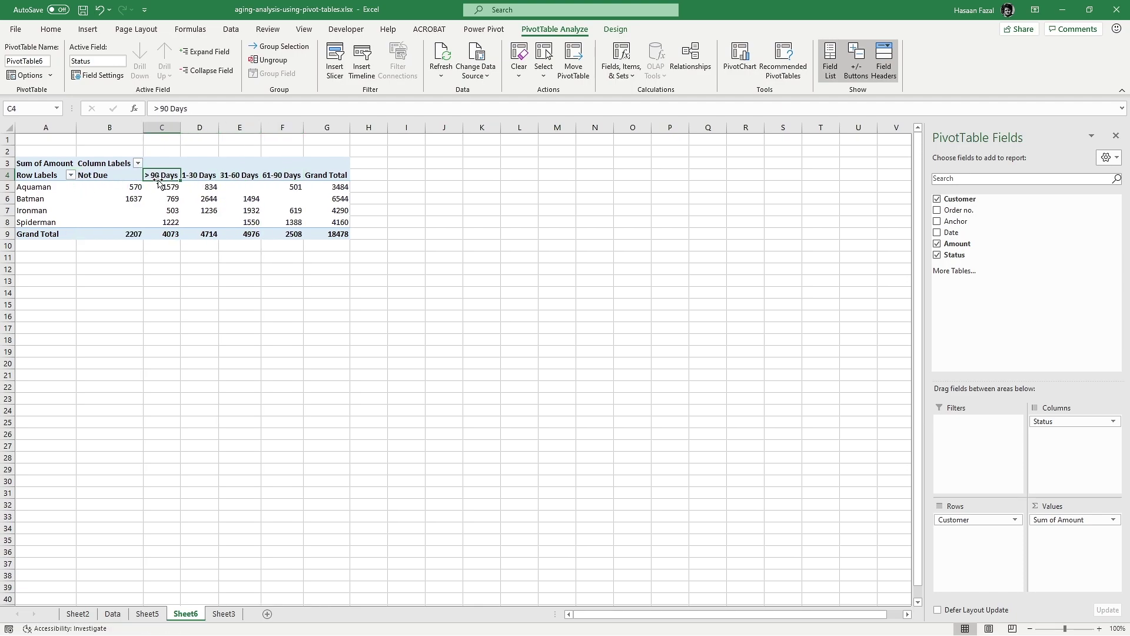
drag(154, 176, 294, 184)
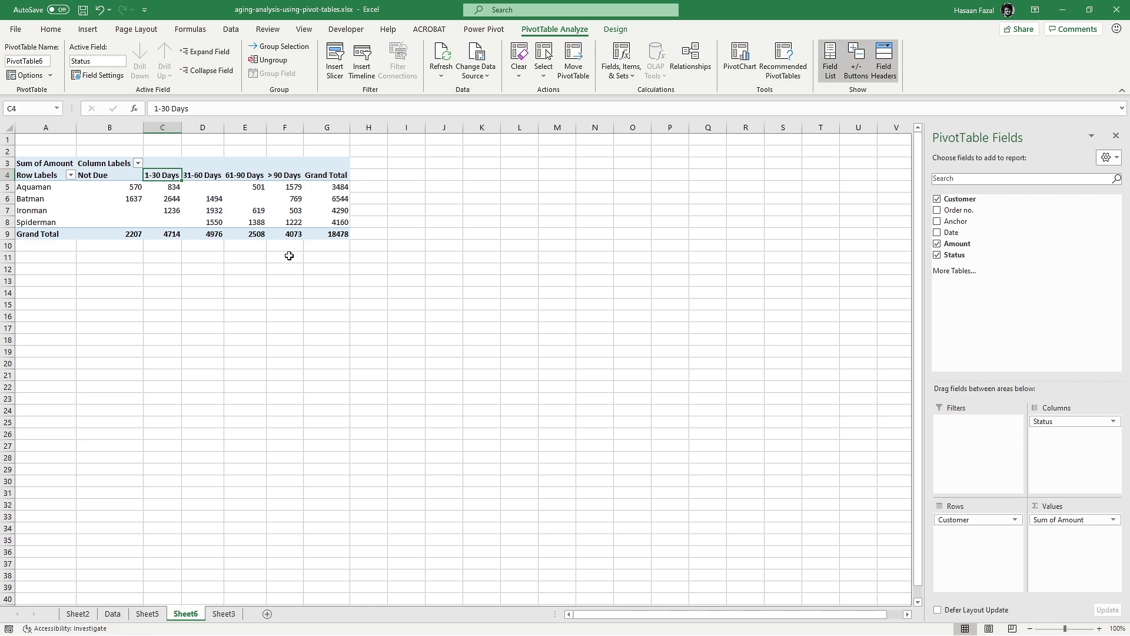
Step: Set Grand Totals to On for Columns Only, removing the Grand Total column but keeping the total row
click(330, 187)
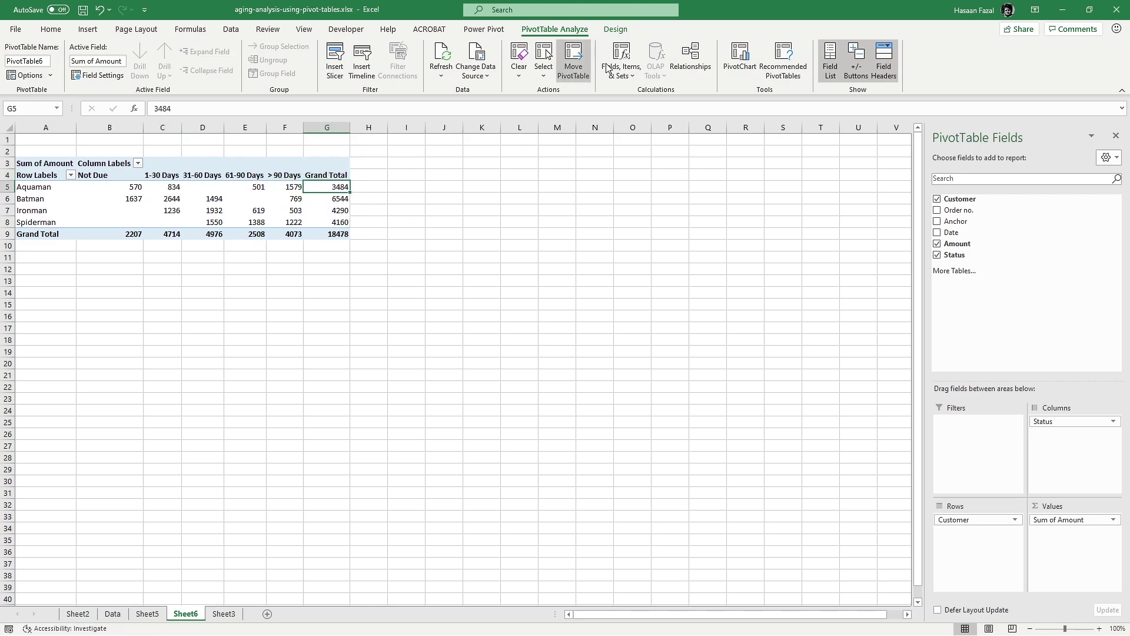
click(615, 29)
click(89, 81)
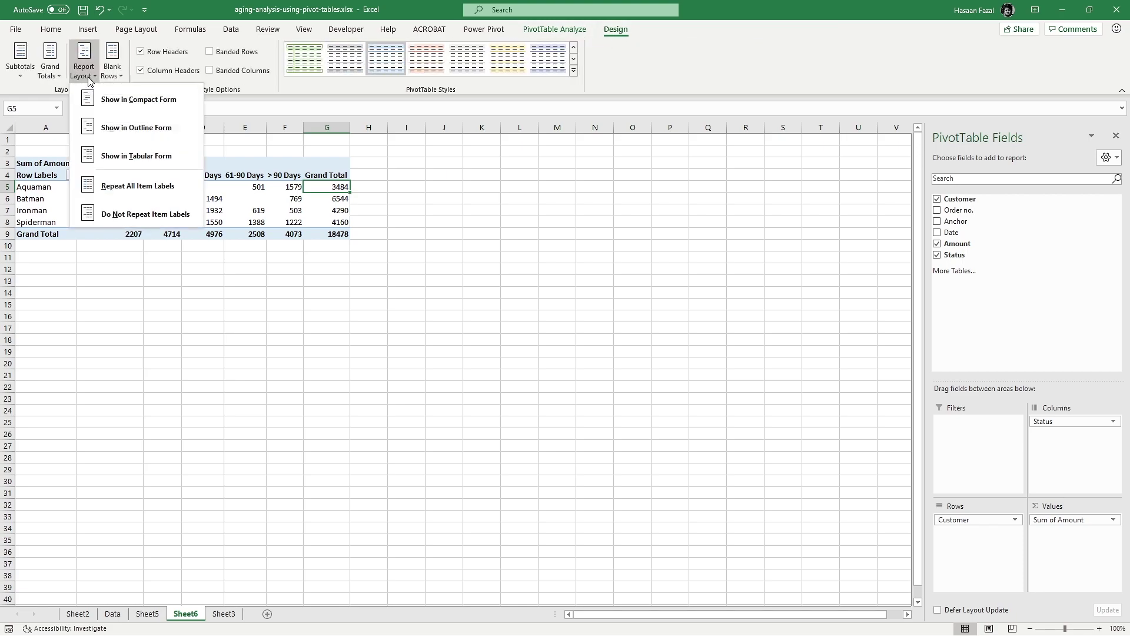
click(56, 73)
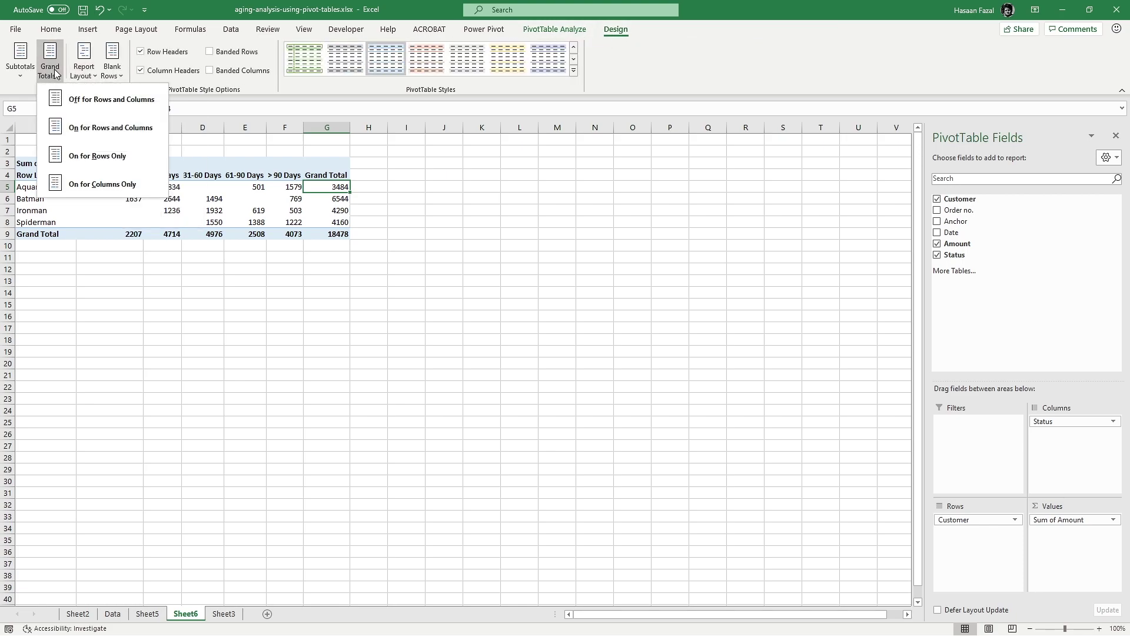
click(101, 184)
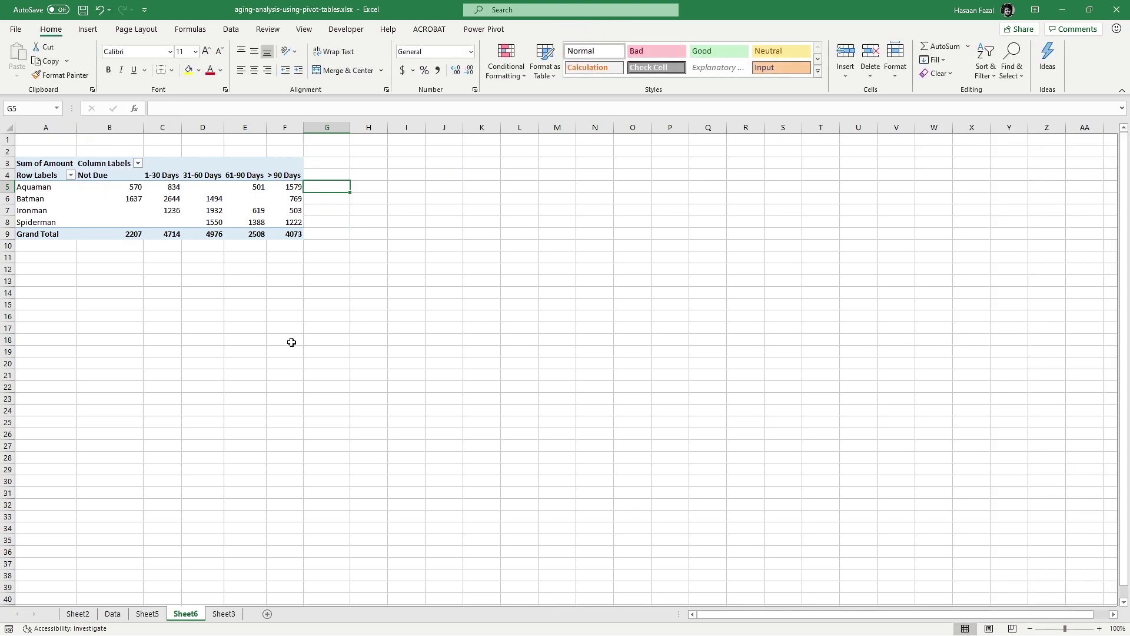
click(244, 198)
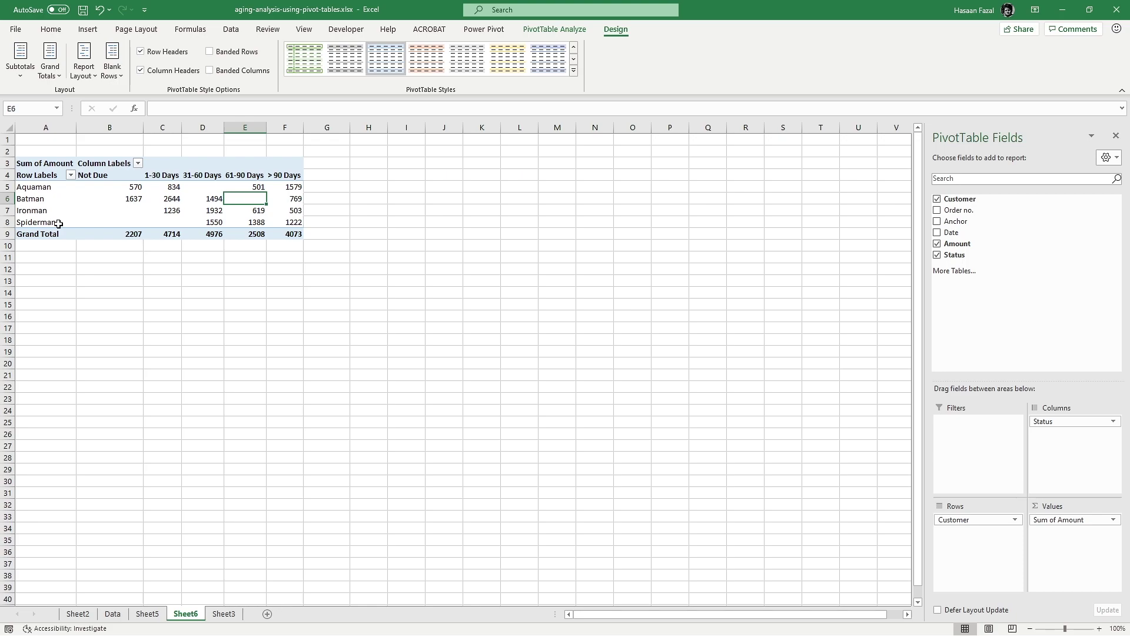
Step: Replace Customer with Order no. in the pivot rows, listing orders 10643–10667
drag(960, 205, 978, 523)
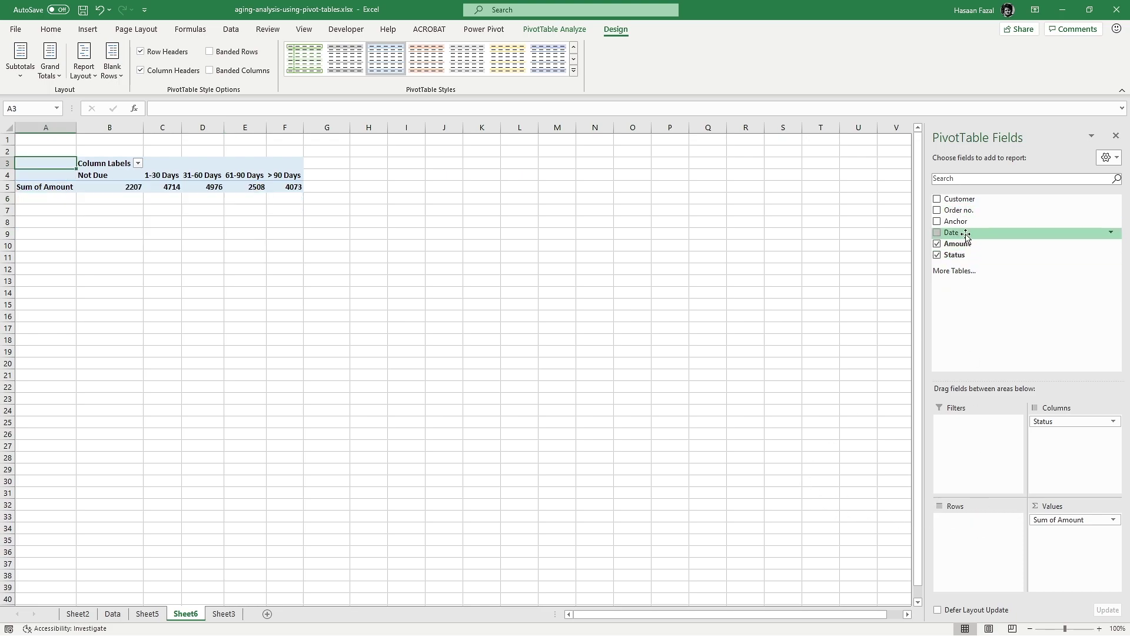
drag(965, 210, 976, 556)
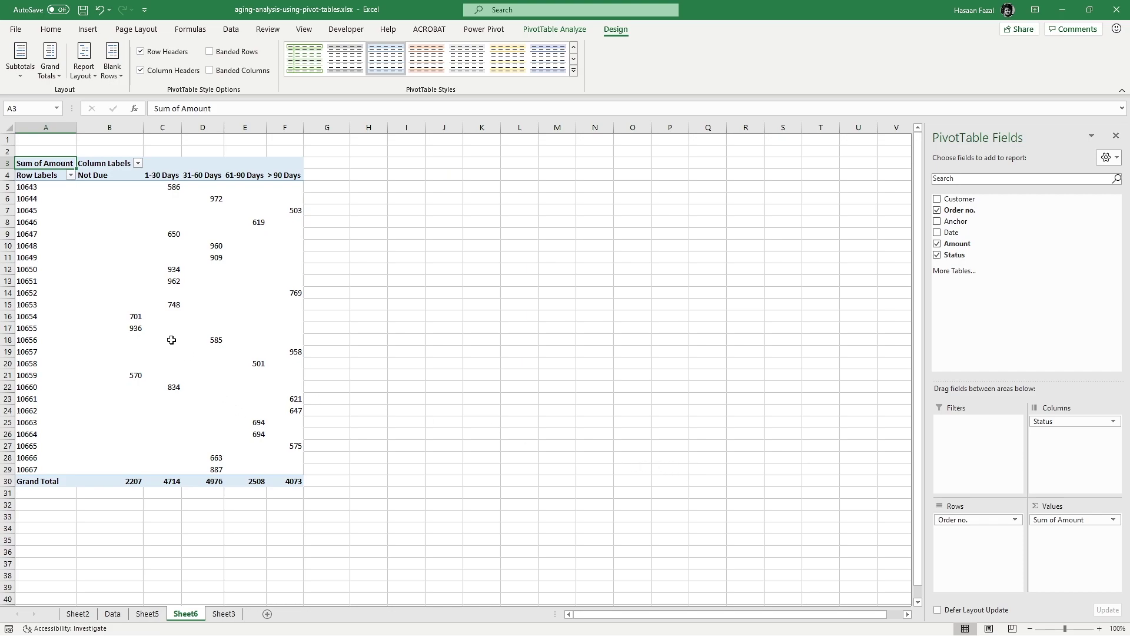
click(28, 224)
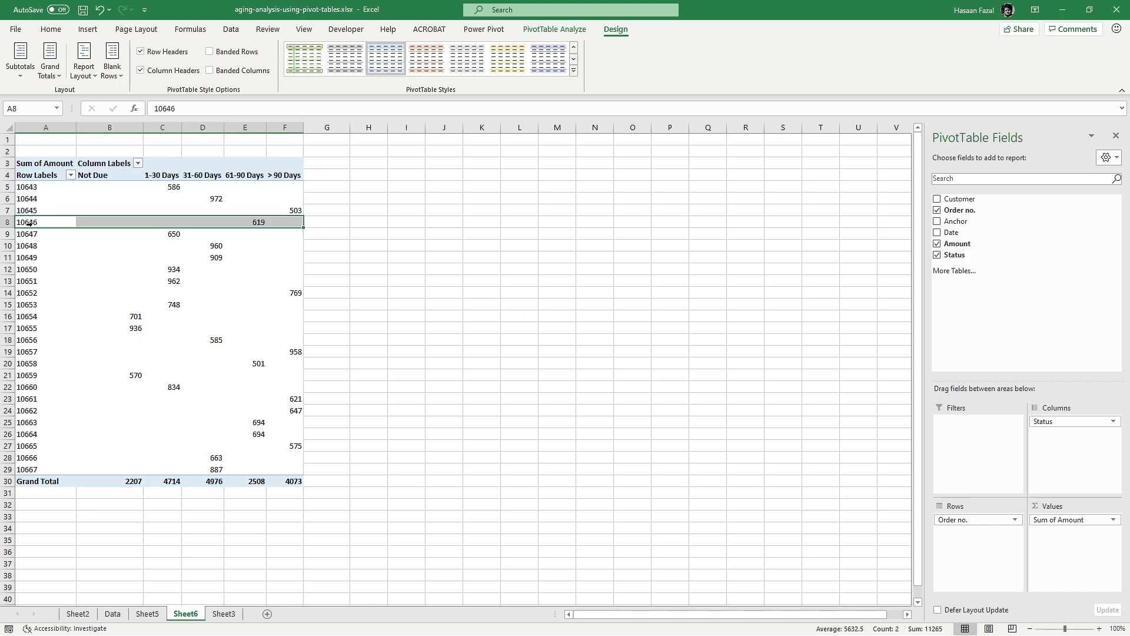